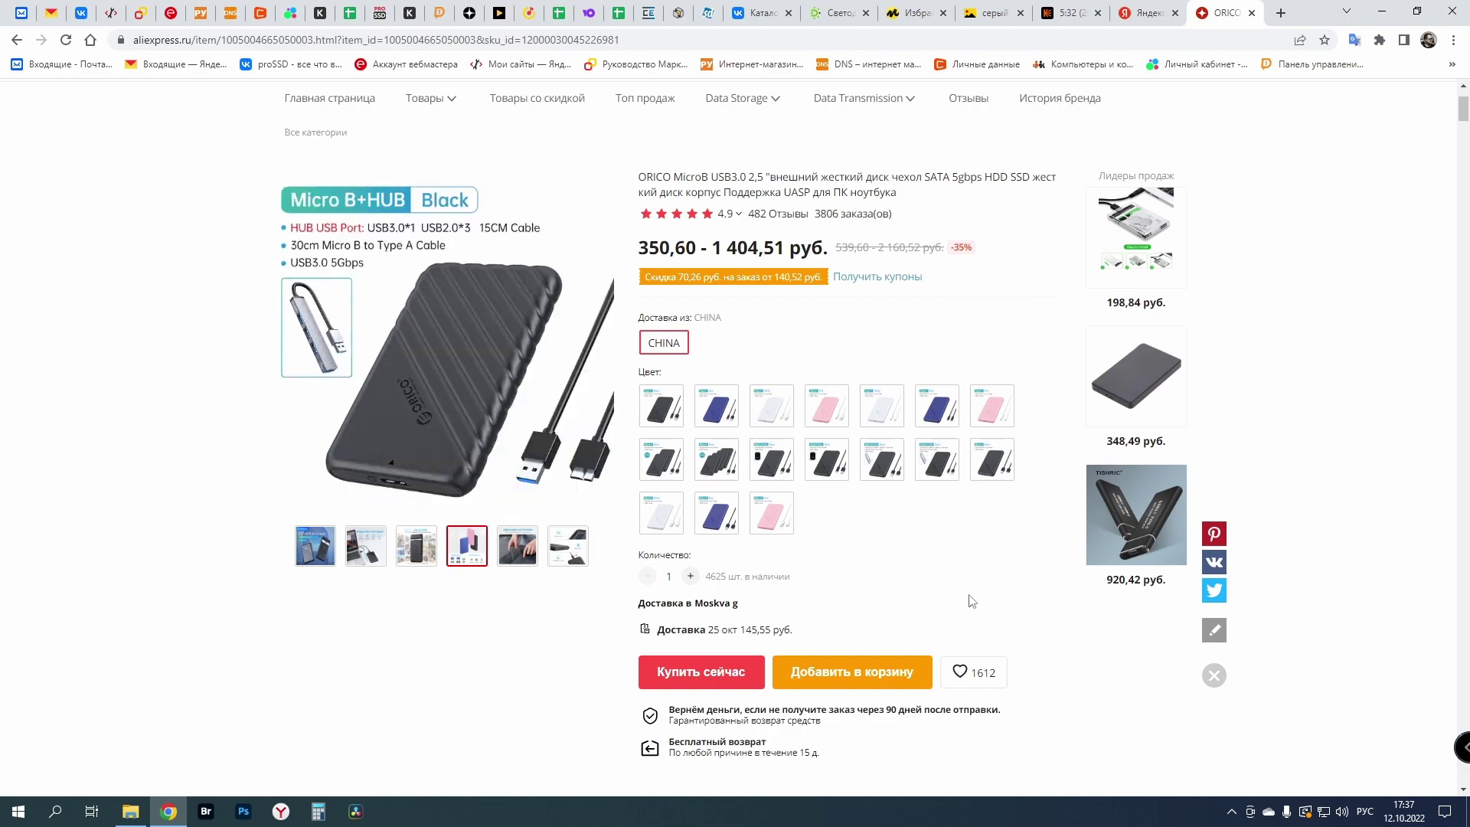
- Open the customer reviews of the ORICO 2.5-inch drive enclosure and read through the buyers' comments
scroll(971, 602, down, 6)
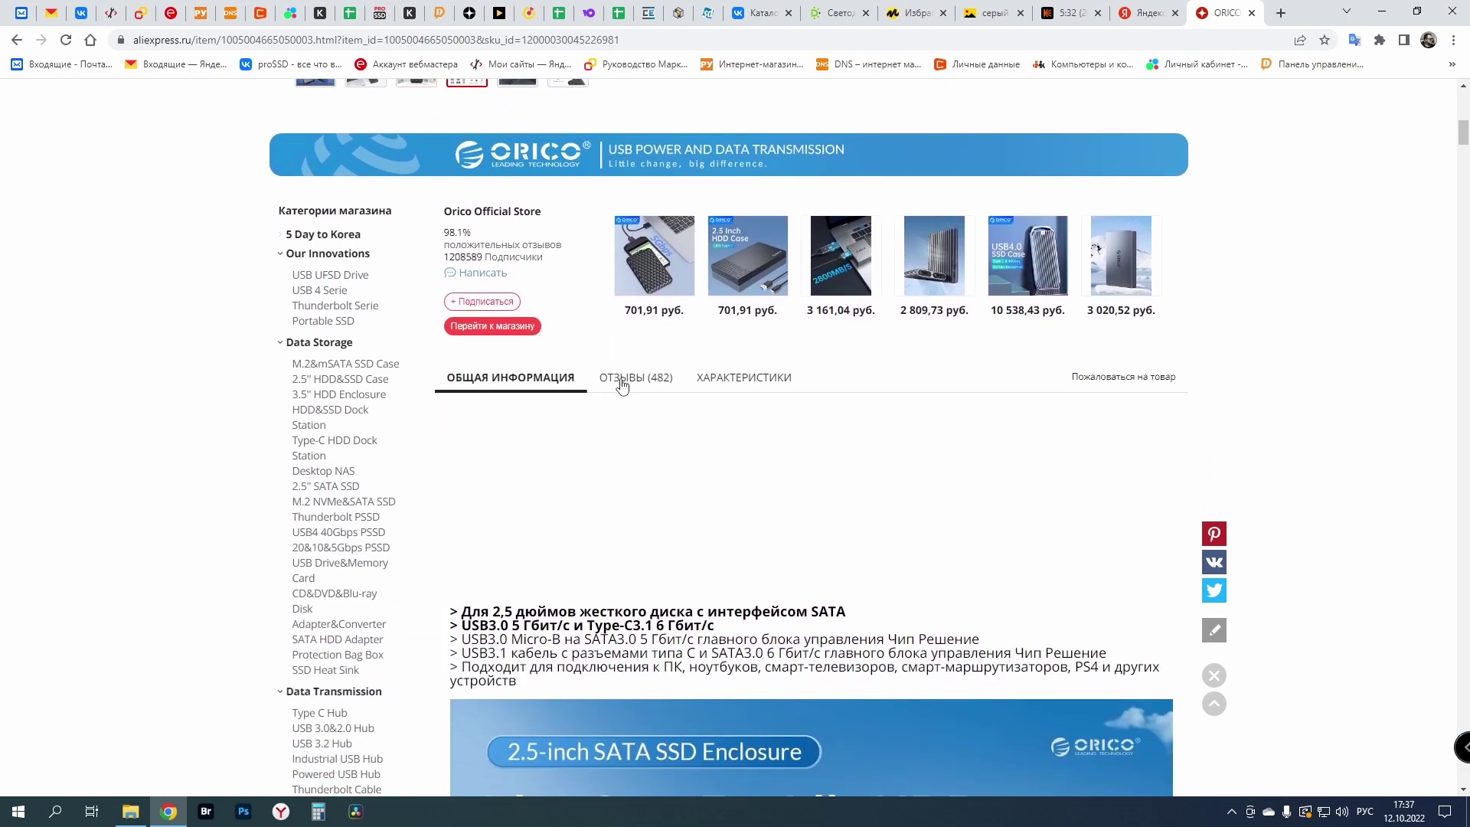
click(622, 379)
scroll(624, 406, down, 2)
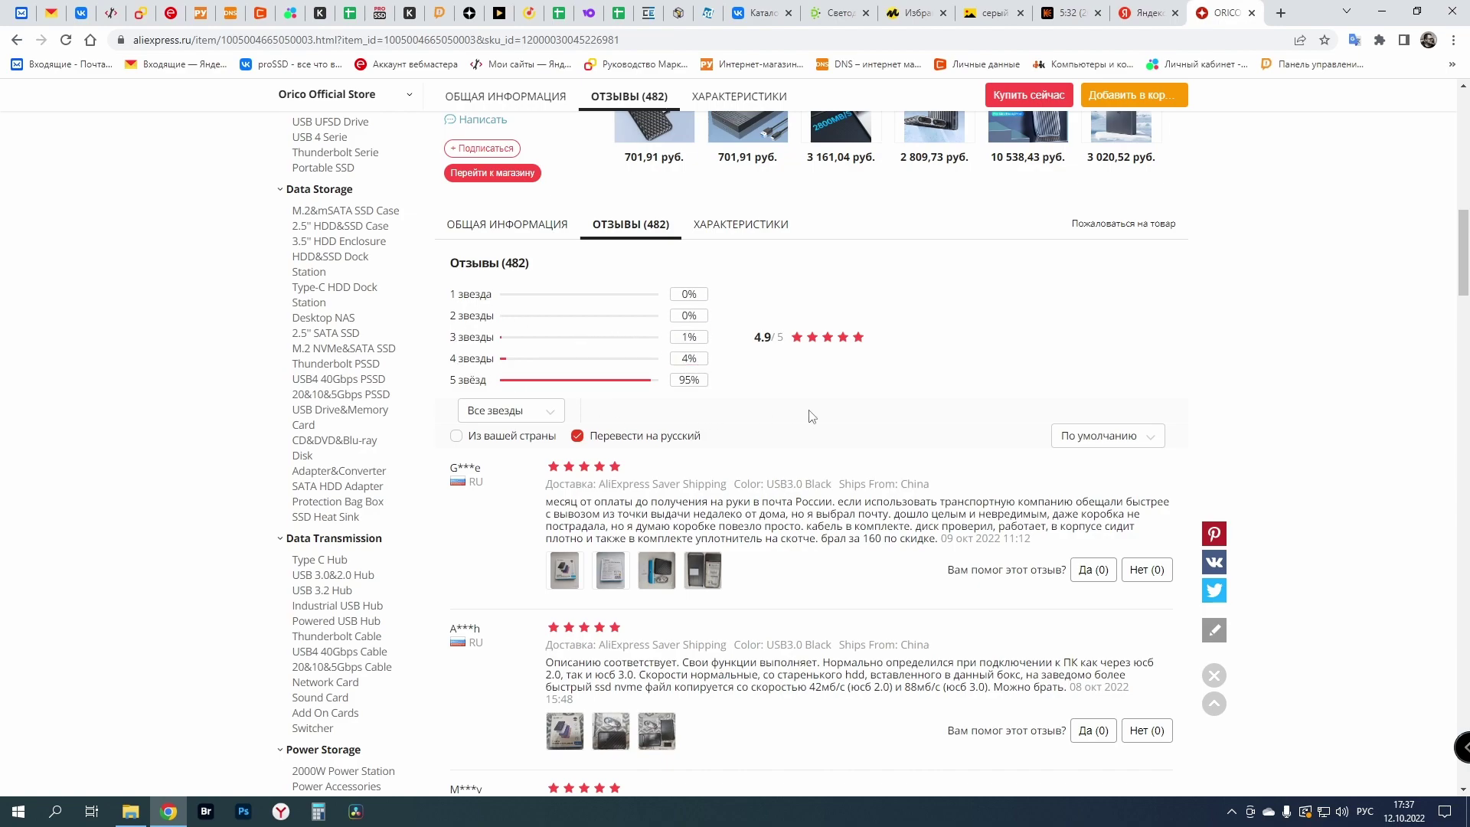
scroll(806, 325, down, 3)
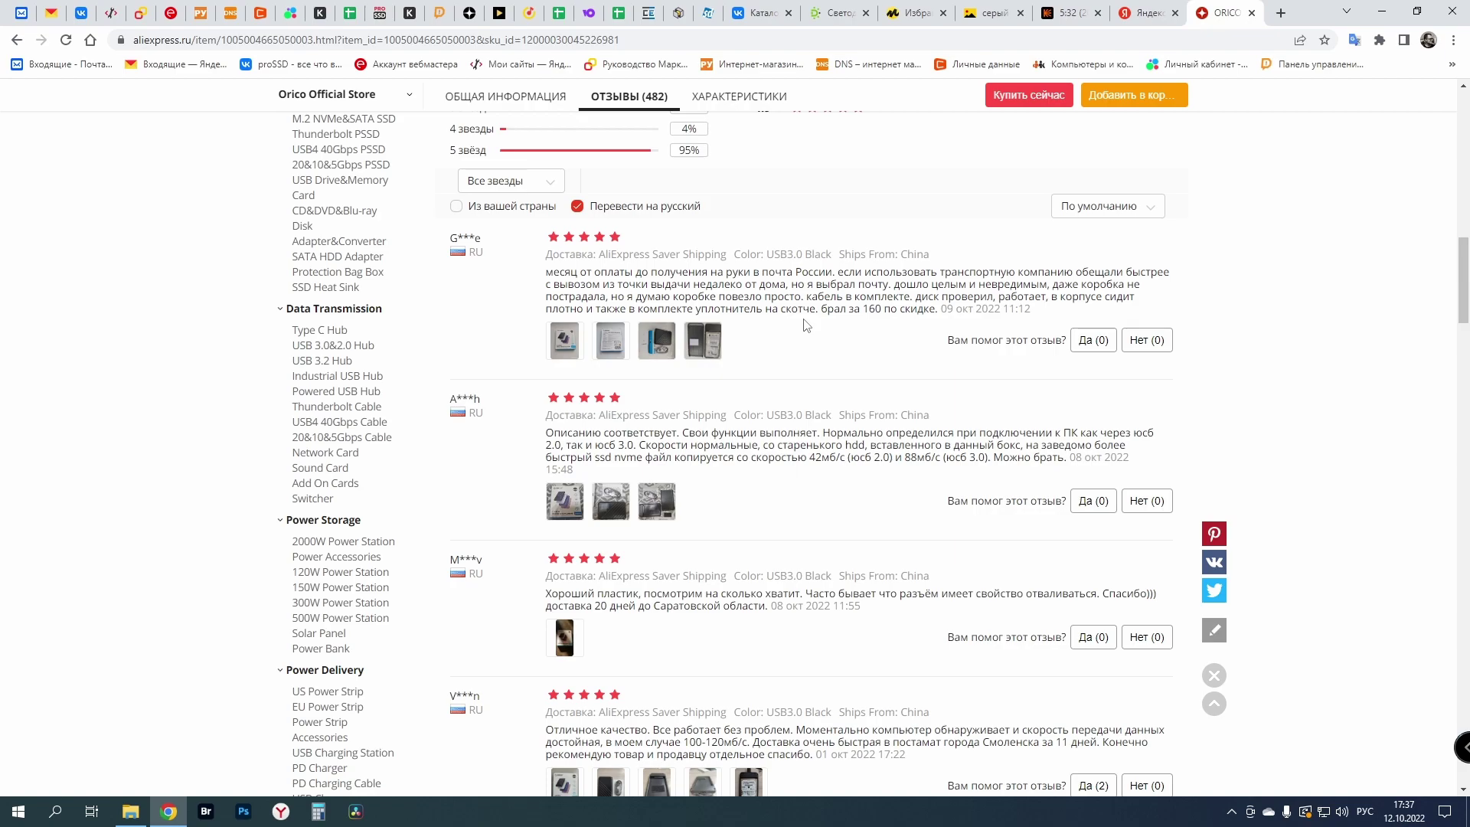
scroll(805, 315, down, 3)
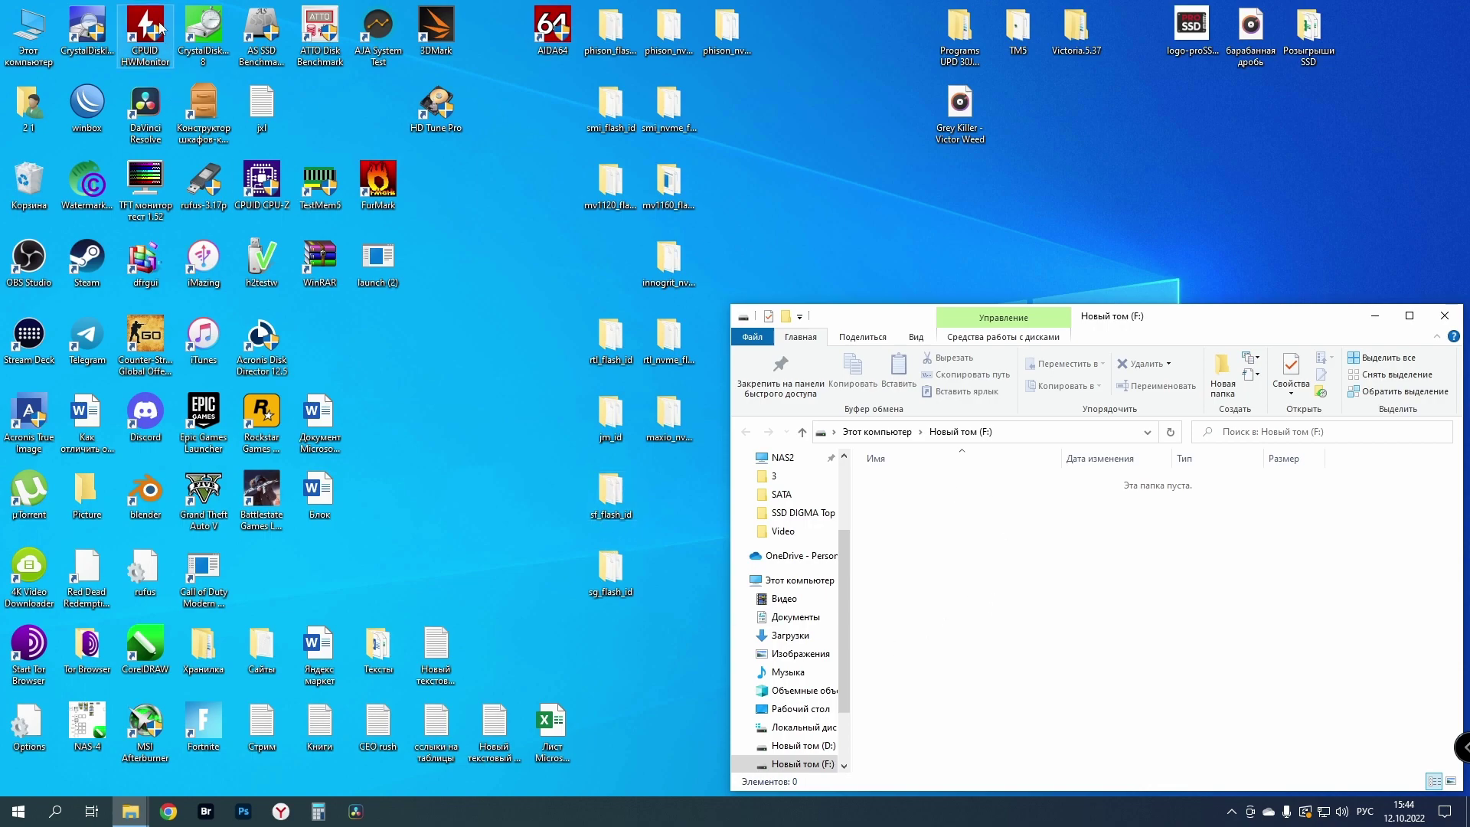
- Open CrystalDiskInfo, show the Kingston drive F:, and enlarge the window to fit its full S.M.A.R.T. attribute list
click(88, 38)
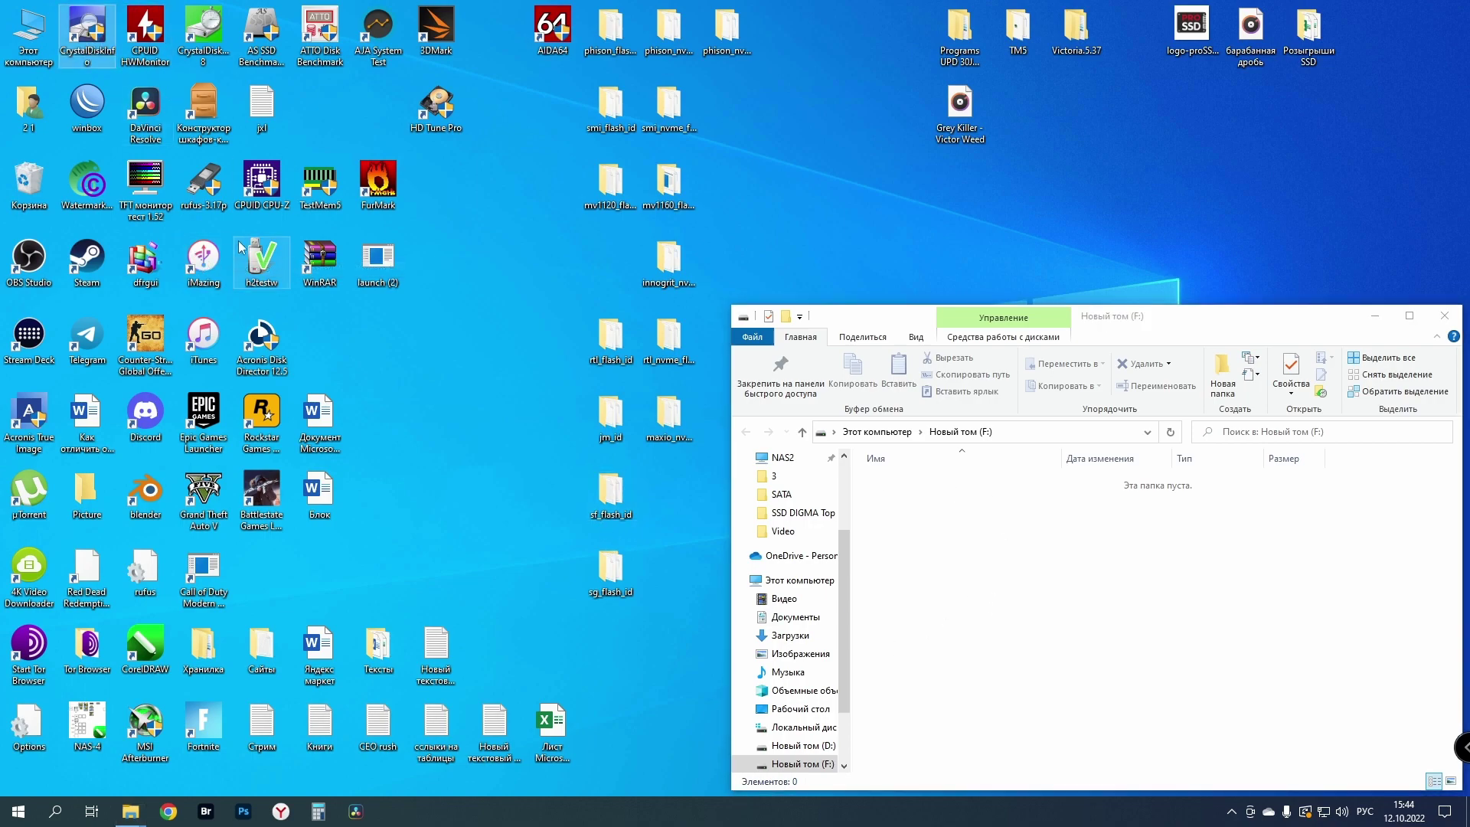
click(192, 142)
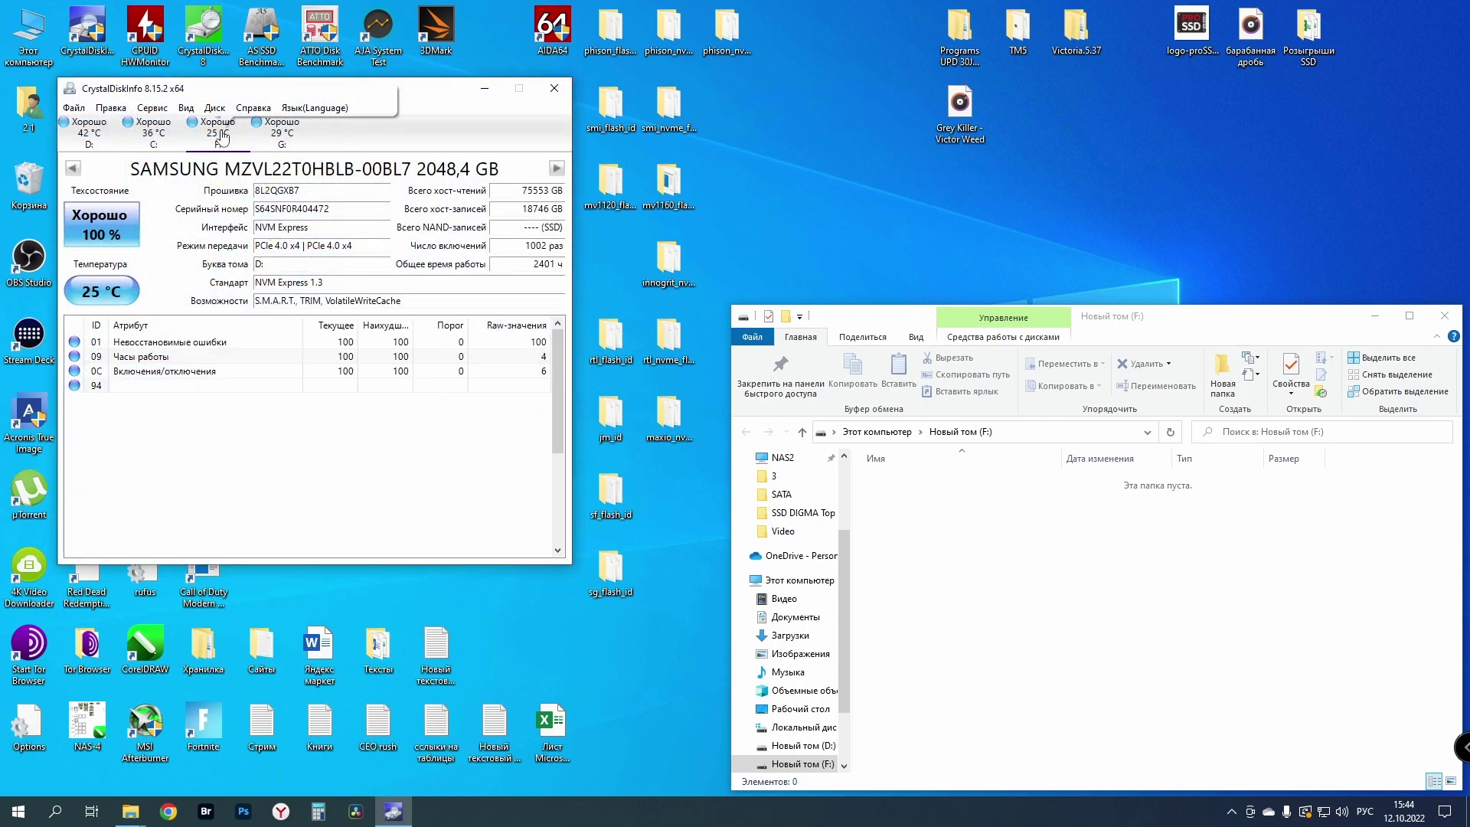
drag(256, 566, 256, 724)
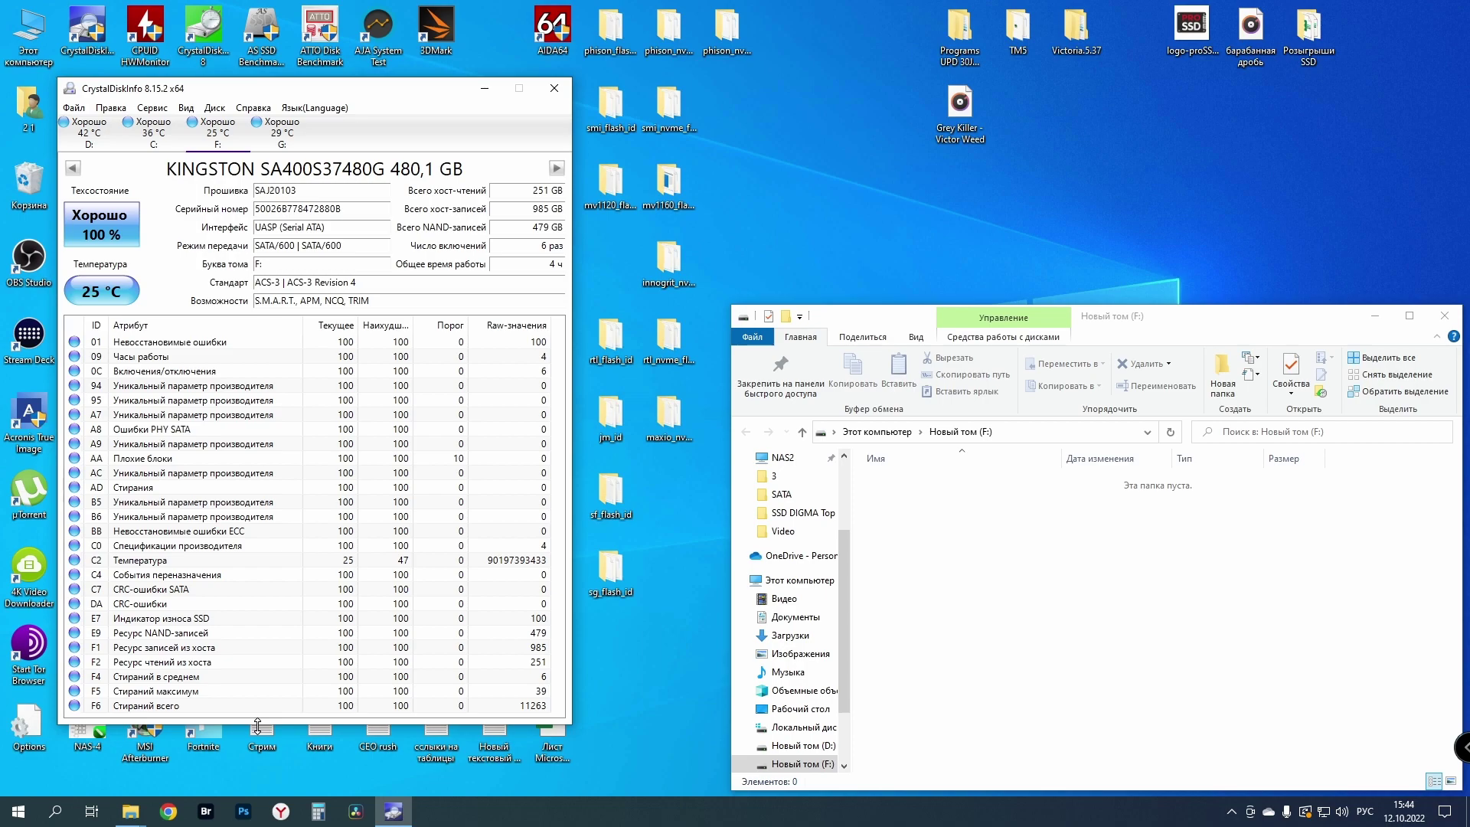
- Open HWMonitor, collapse every device except the KINGSTON SA400S37480G, and place the window over the lower part of CrystalDiskInfo
double_click(145, 31)
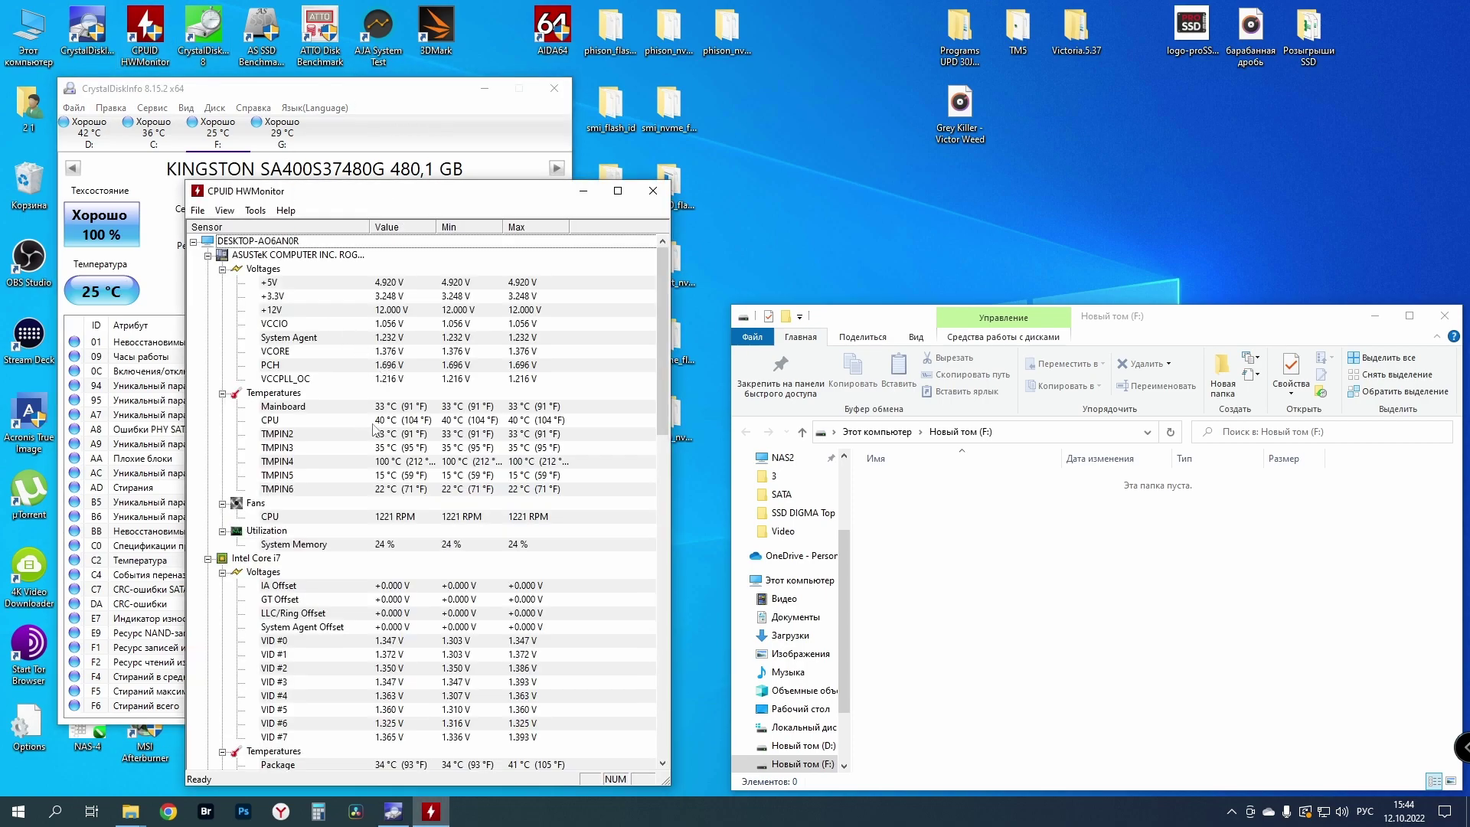
scroll(376, 414, down, 5)
scroll(375, 413, up, 5)
click(207, 255)
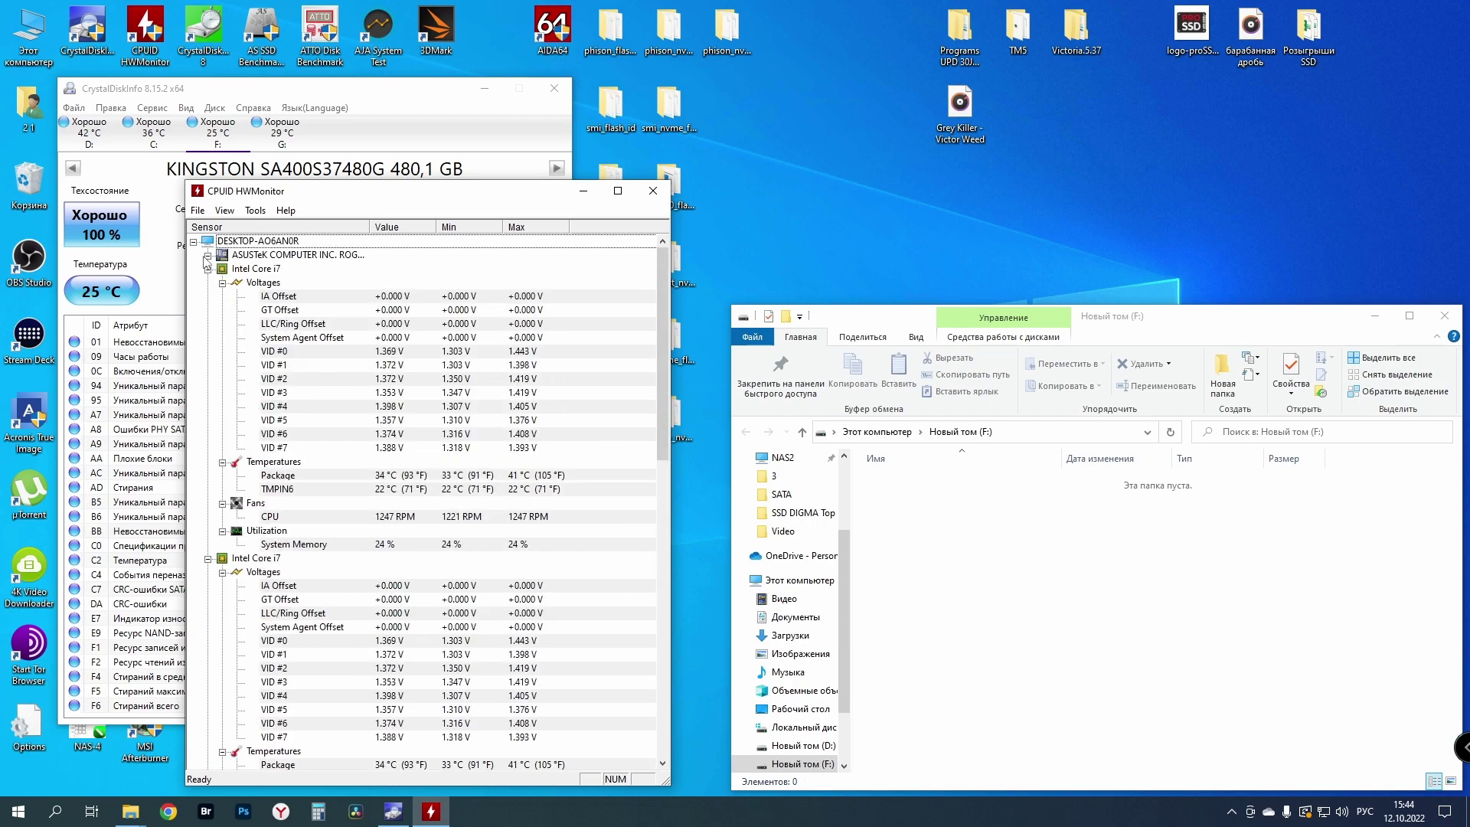
click(208, 269)
click(208, 283)
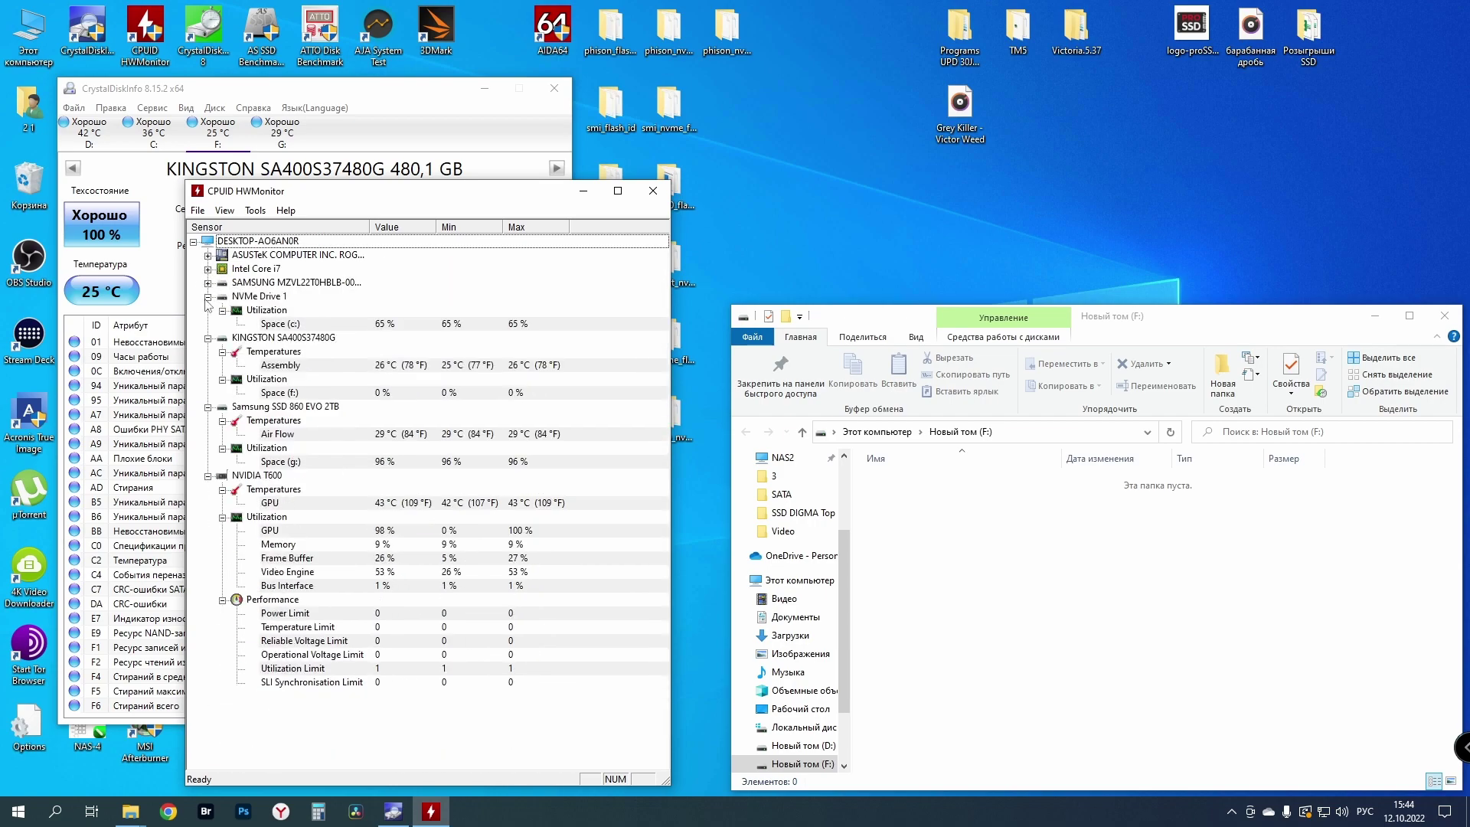
click(208, 297)
click(208, 379)
click(207, 393)
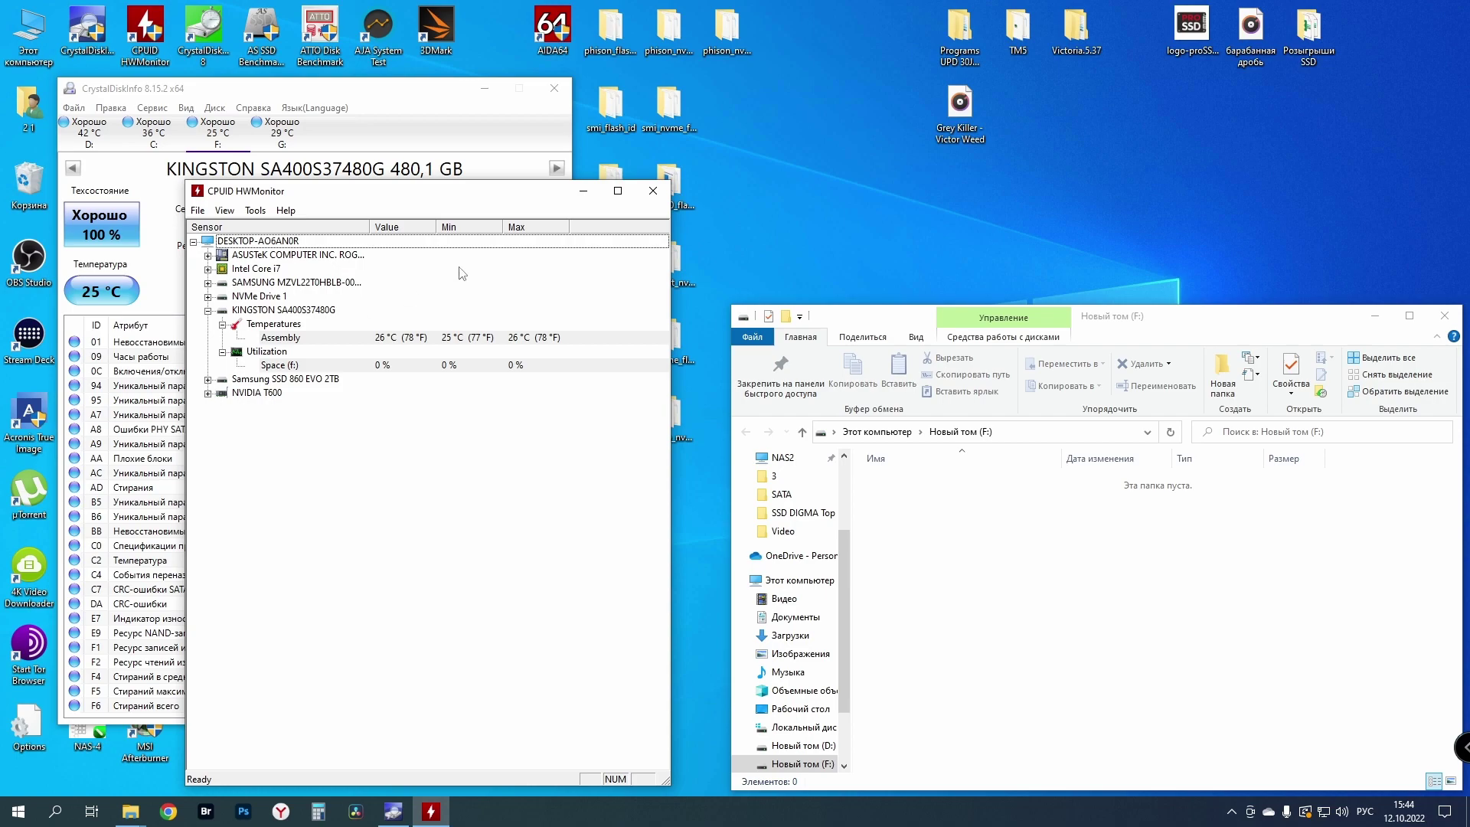
drag(517, 202, 407, 595)
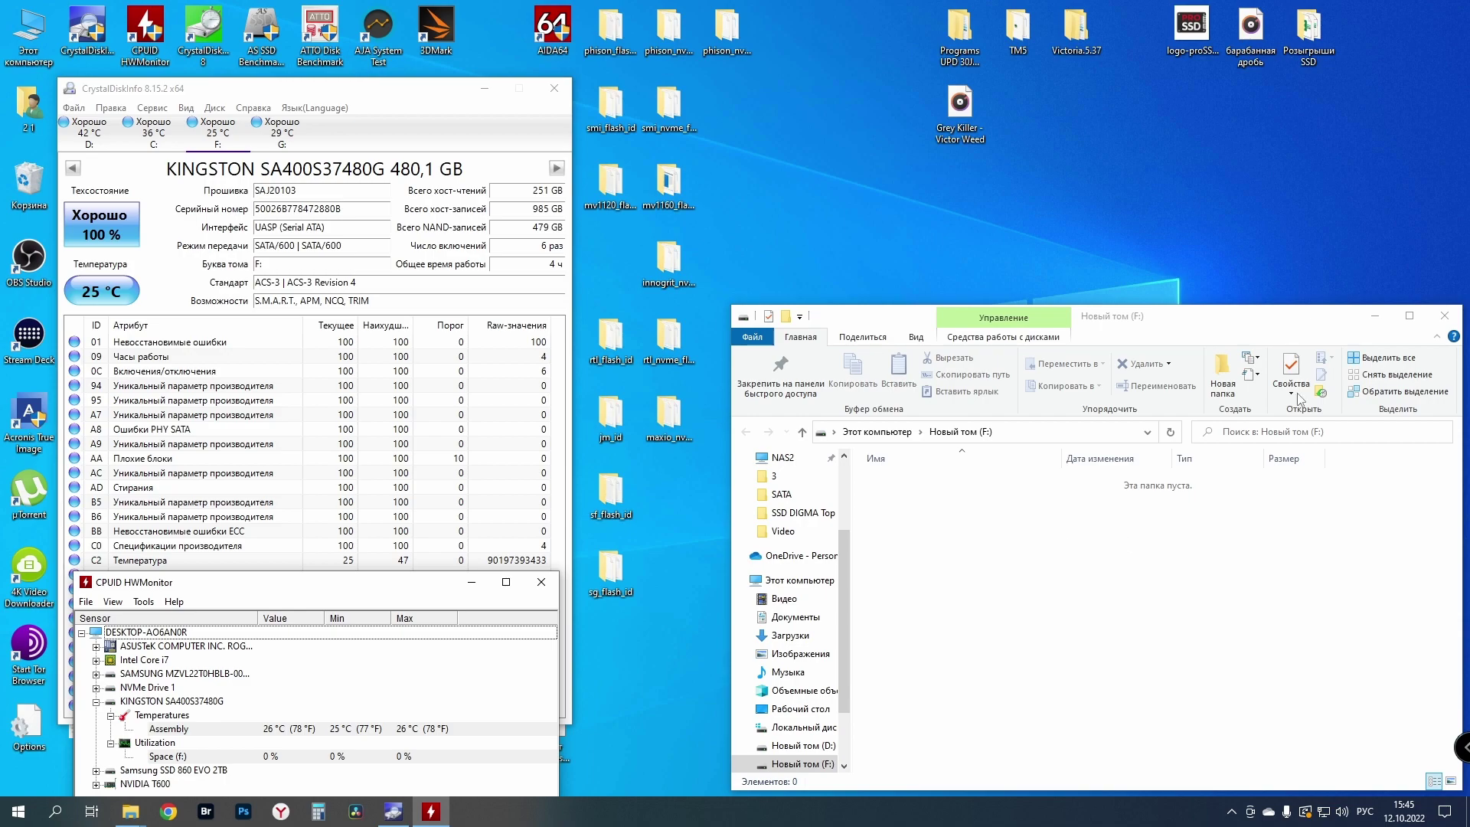
- Close the empty drive F: folder window and briefly view the saved benchmark screenshots in the SATA folder
click(1444, 315)
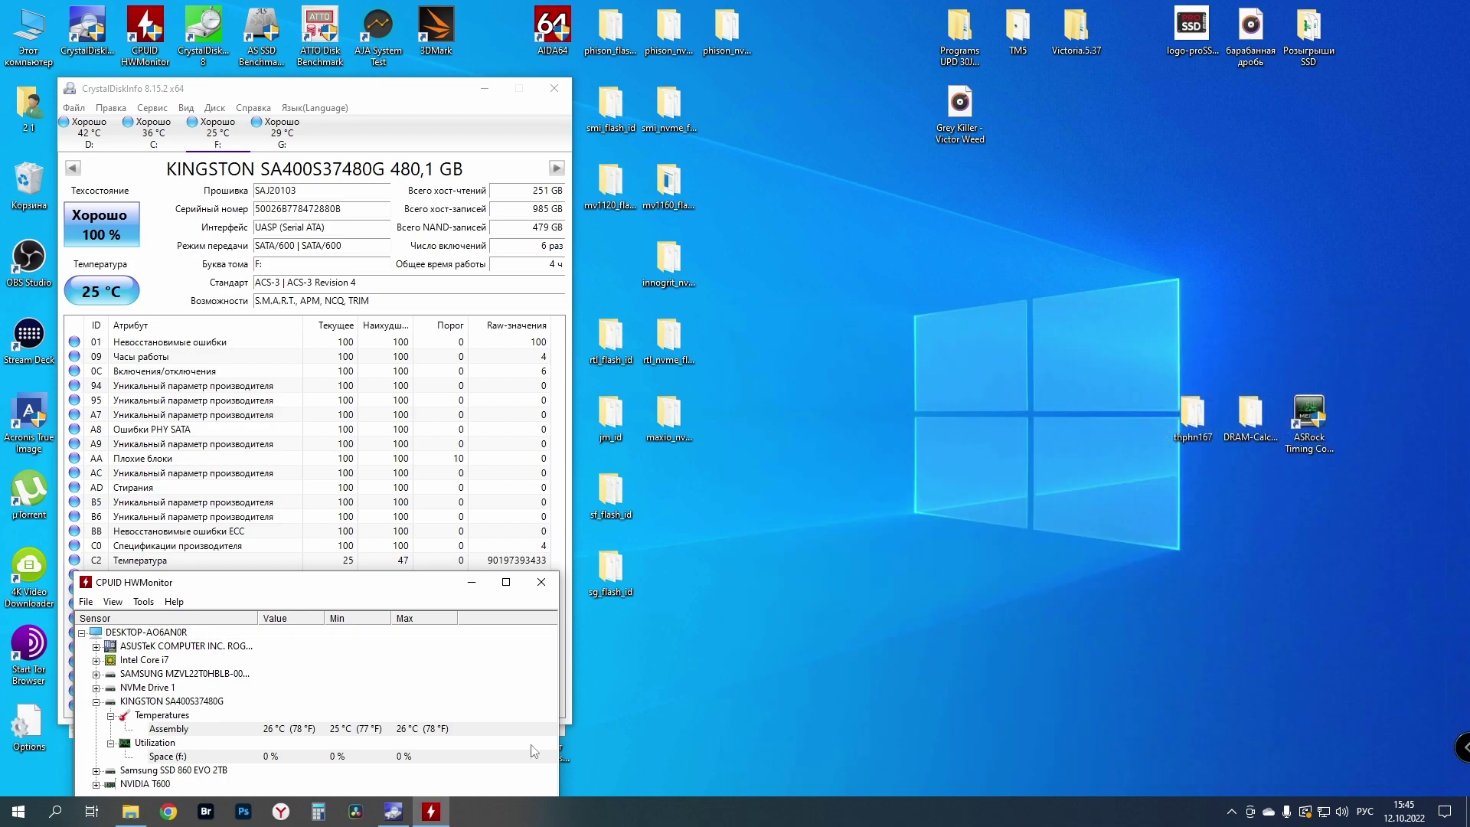
click(131, 812)
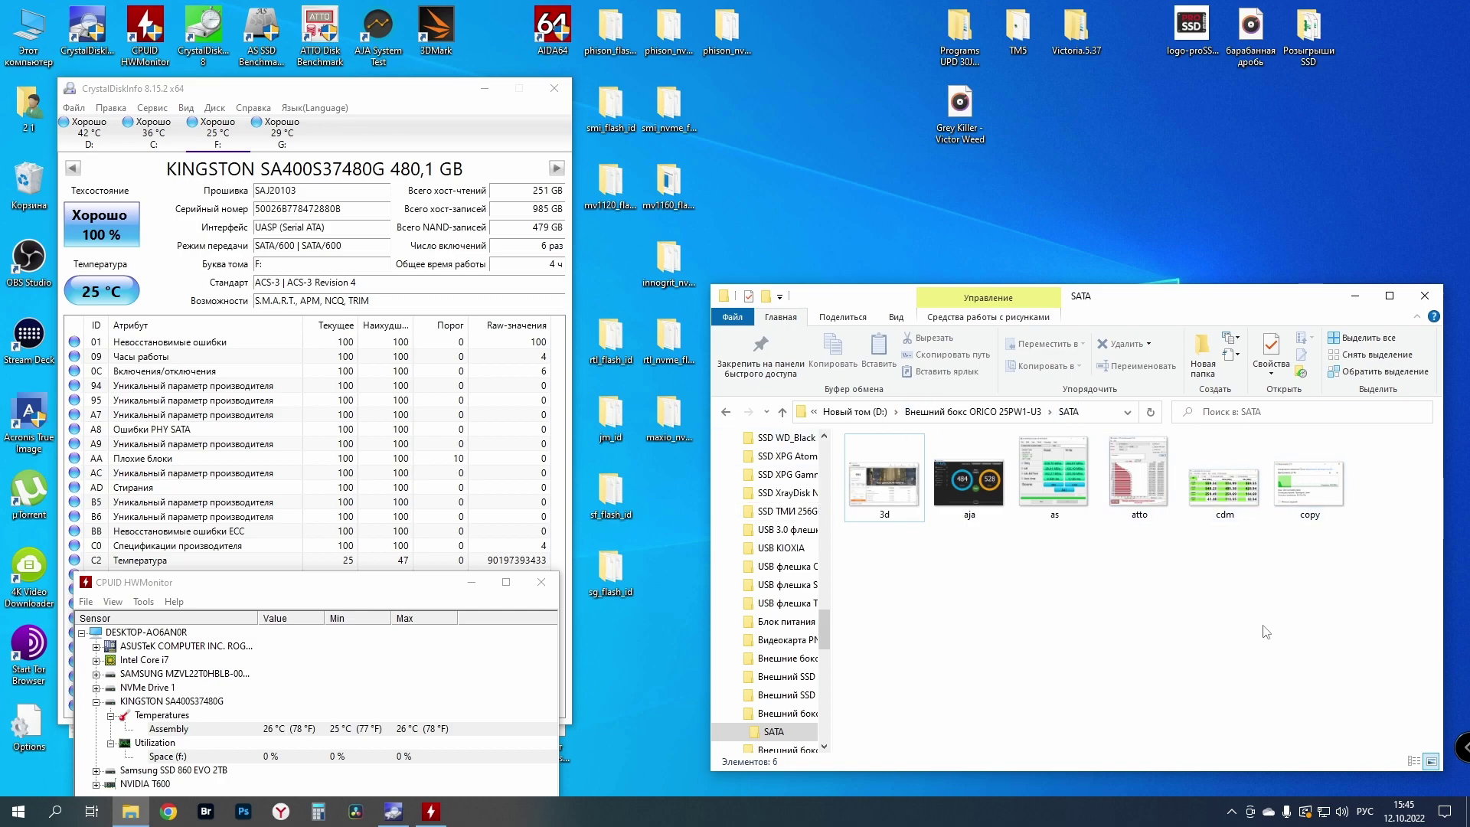
click(1355, 295)
- Open CrystalDiskMark beside CrystalDiskInfo and run all its tests on drive F: with five passes of 1 GiB
double_click(203, 31)
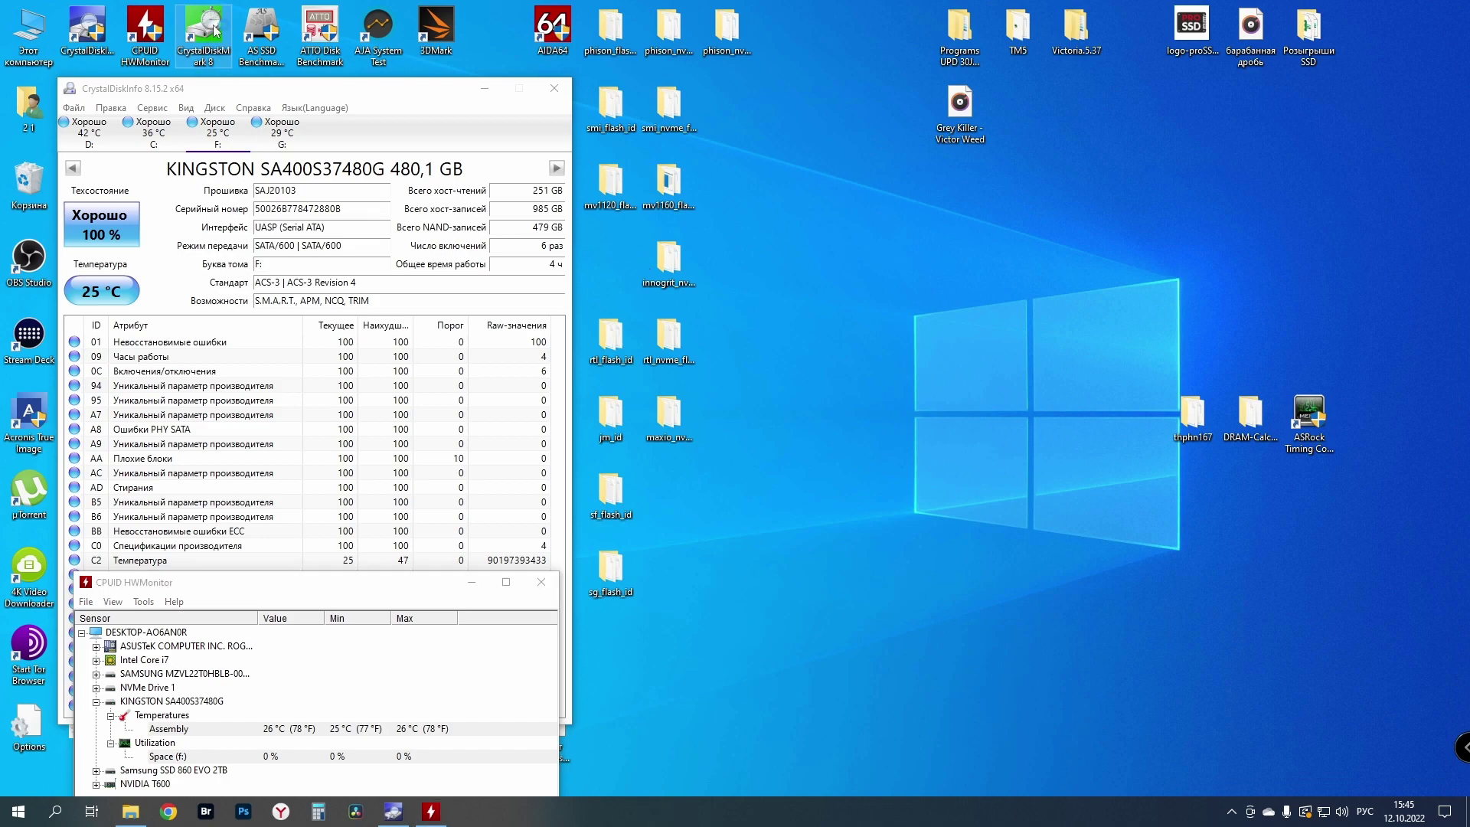
drag(739, 280, 850, 97)
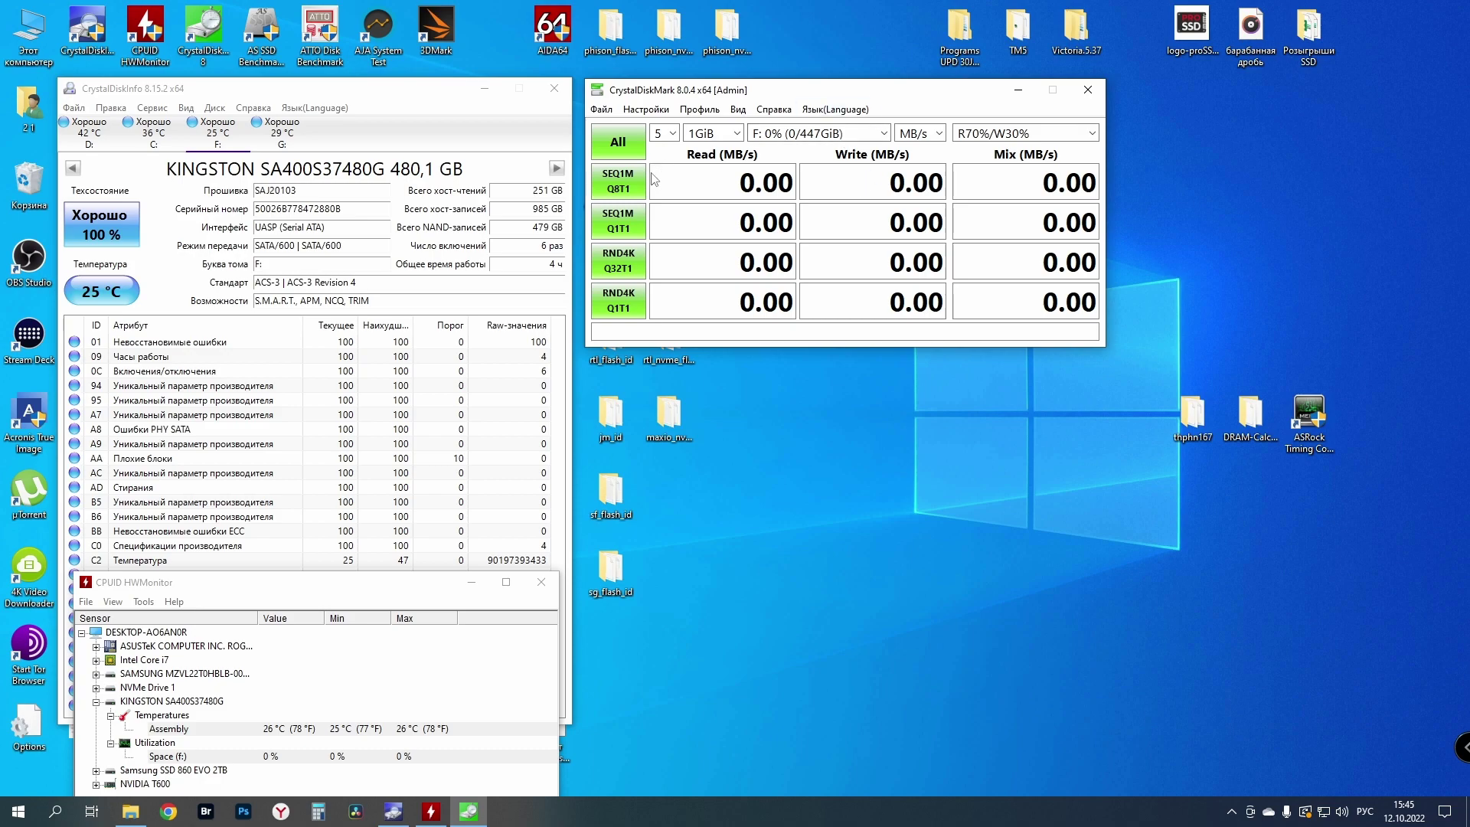
click(619, 145)
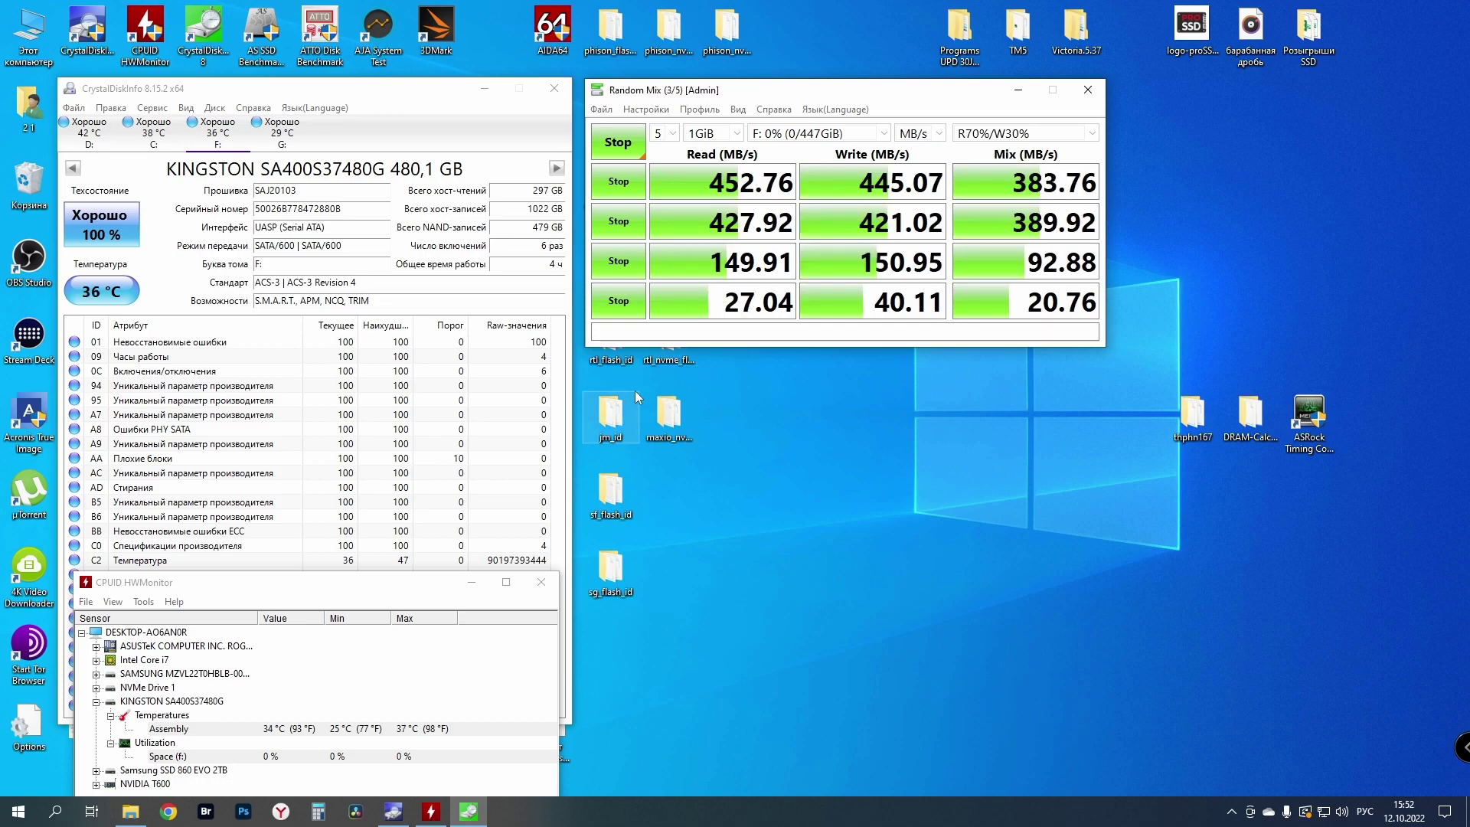
- Open the saved cdm screenshot from the SATA folder and compare it with the current CrystalDiskMark results
click(130, 813)
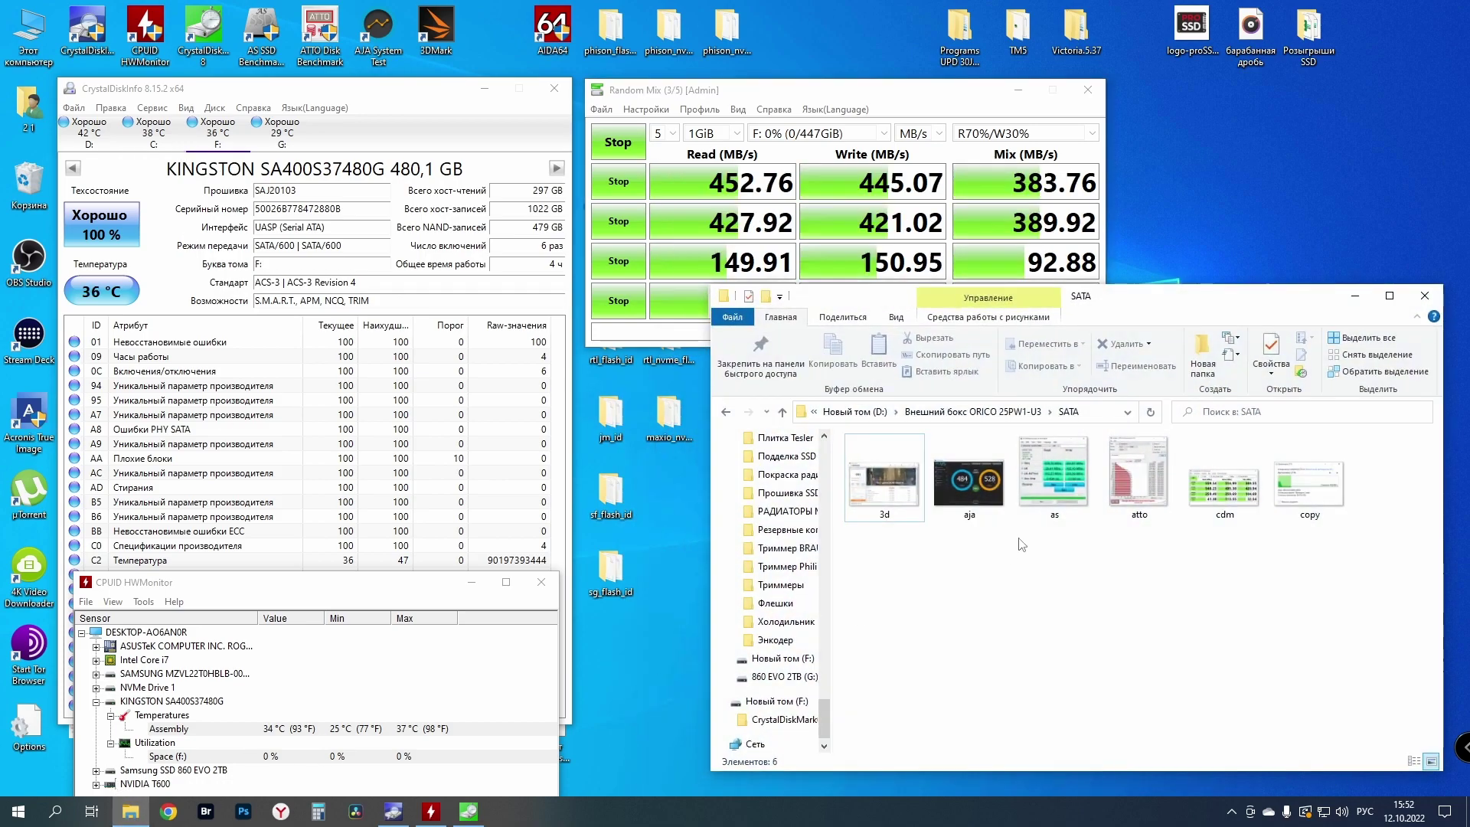
double_click(1225, 481)
click(1353, 297)
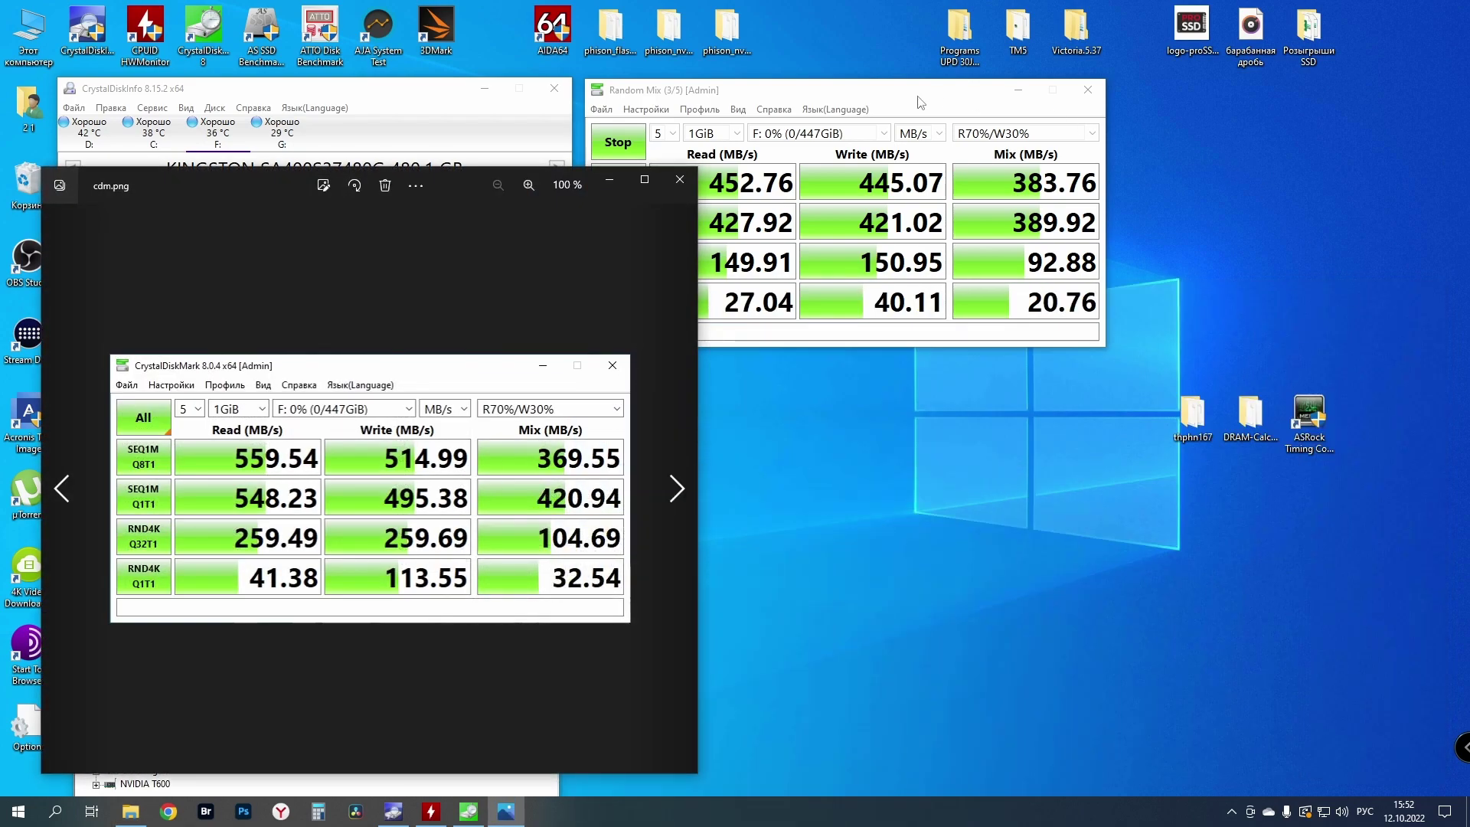
drag(452, 186, 357, 297)
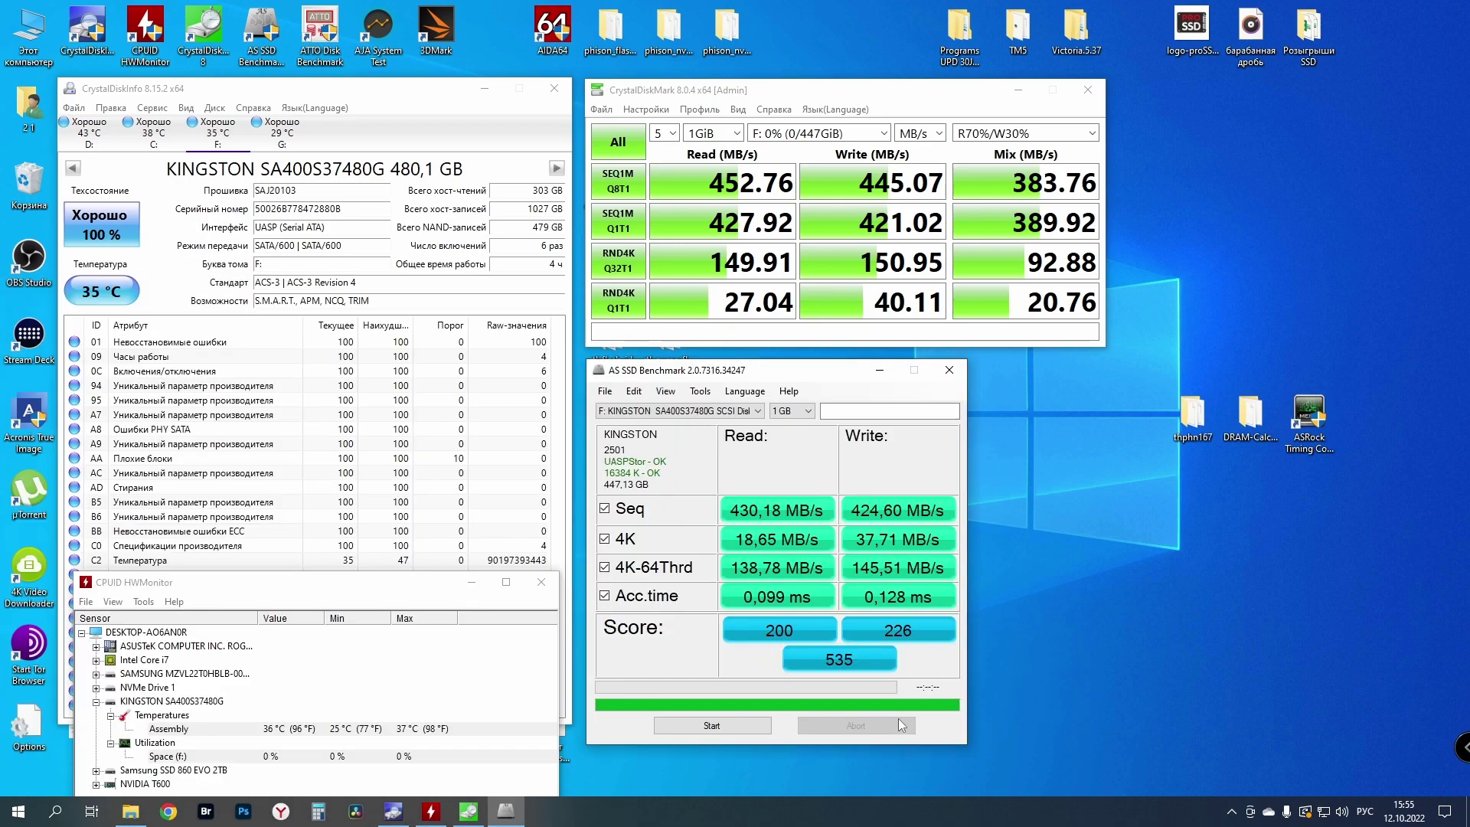
- Open the saved as screenshot from the SATA folder, compare it with the AS SSD Benchmark results, and close it
click(130, 811)
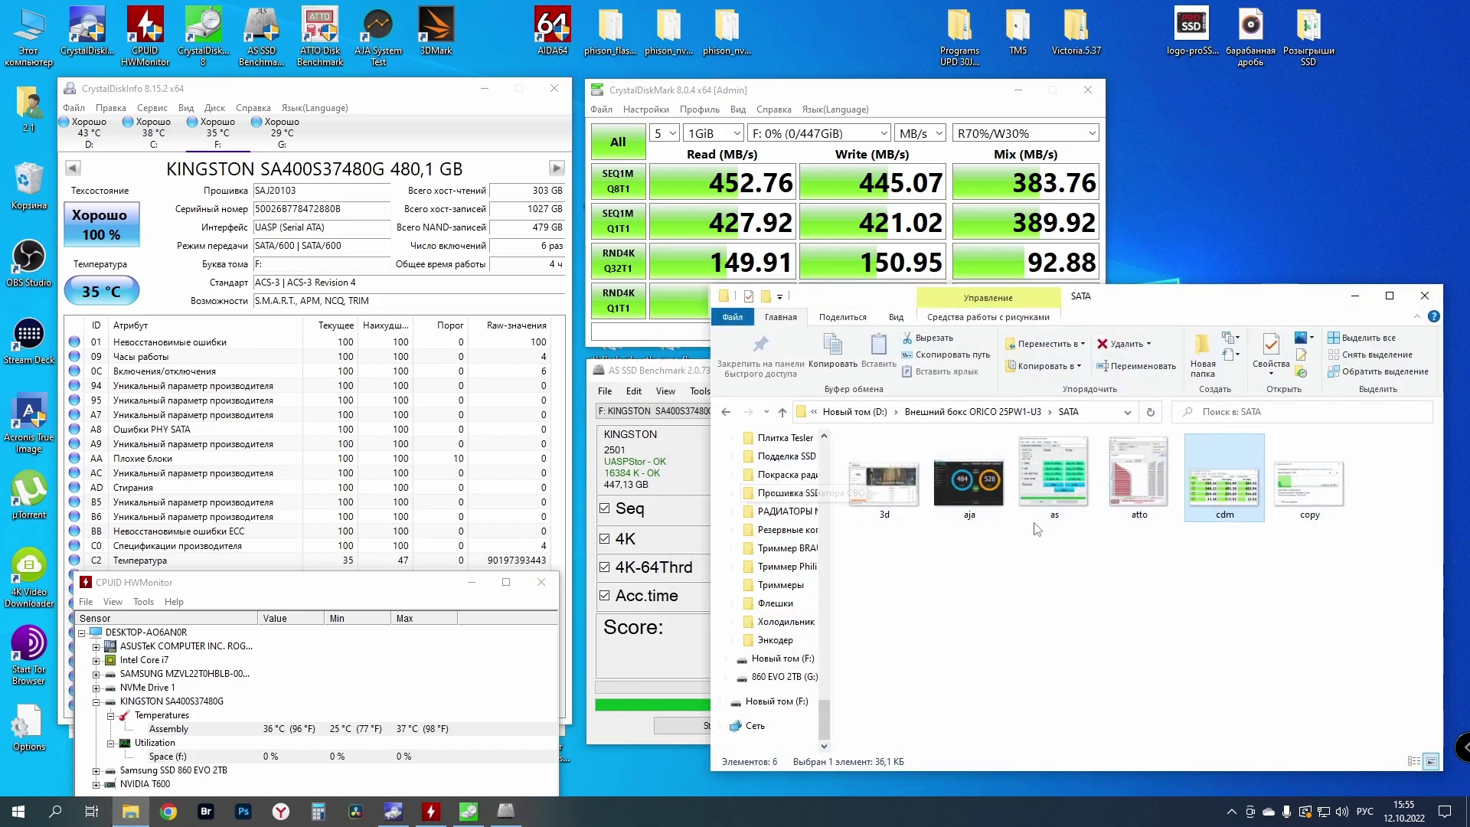
click(1063, 483)
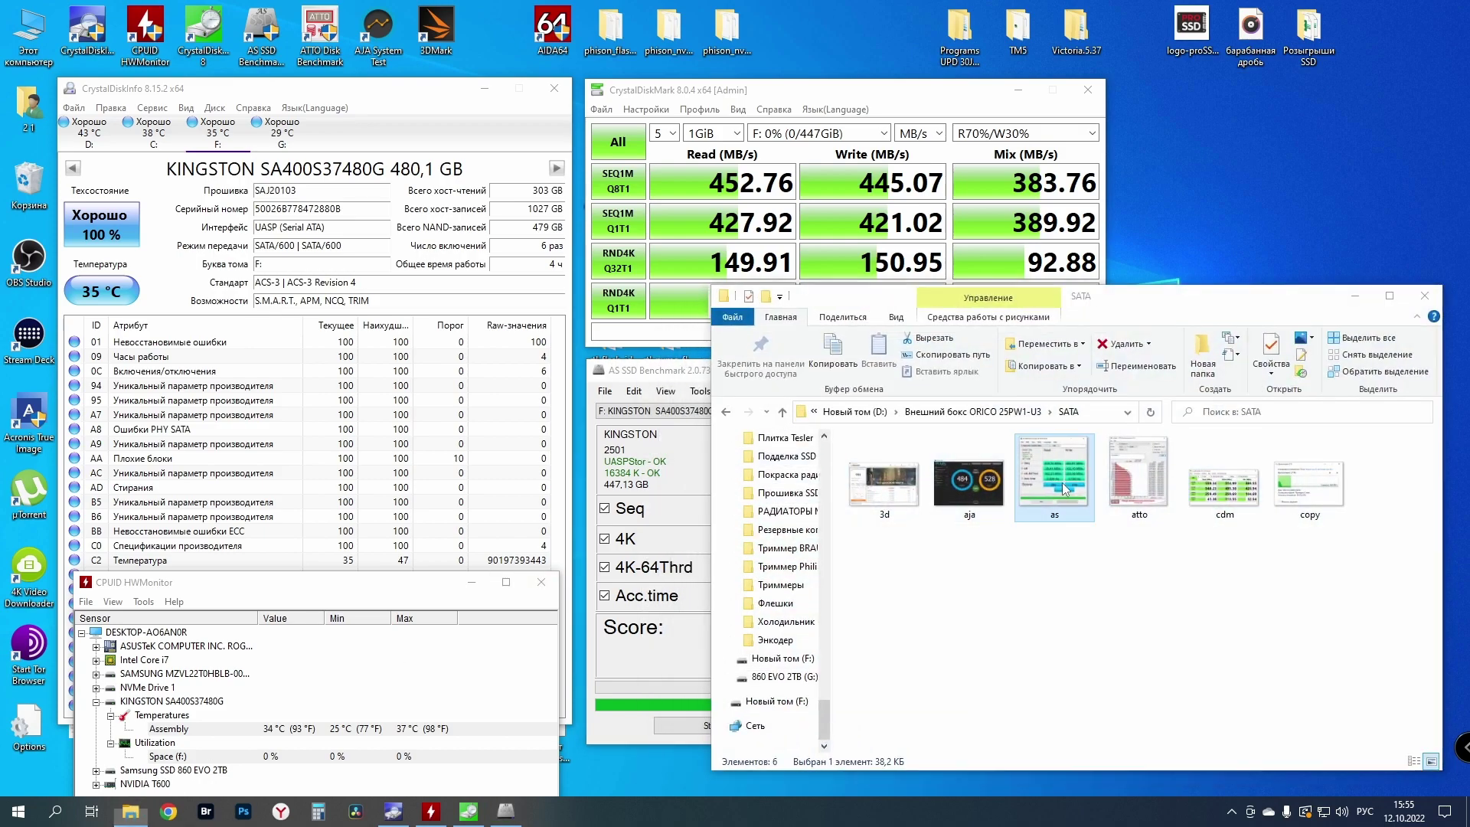
click(1355, 296)
drag(385, 252, 235, 209)
click(645, 198)
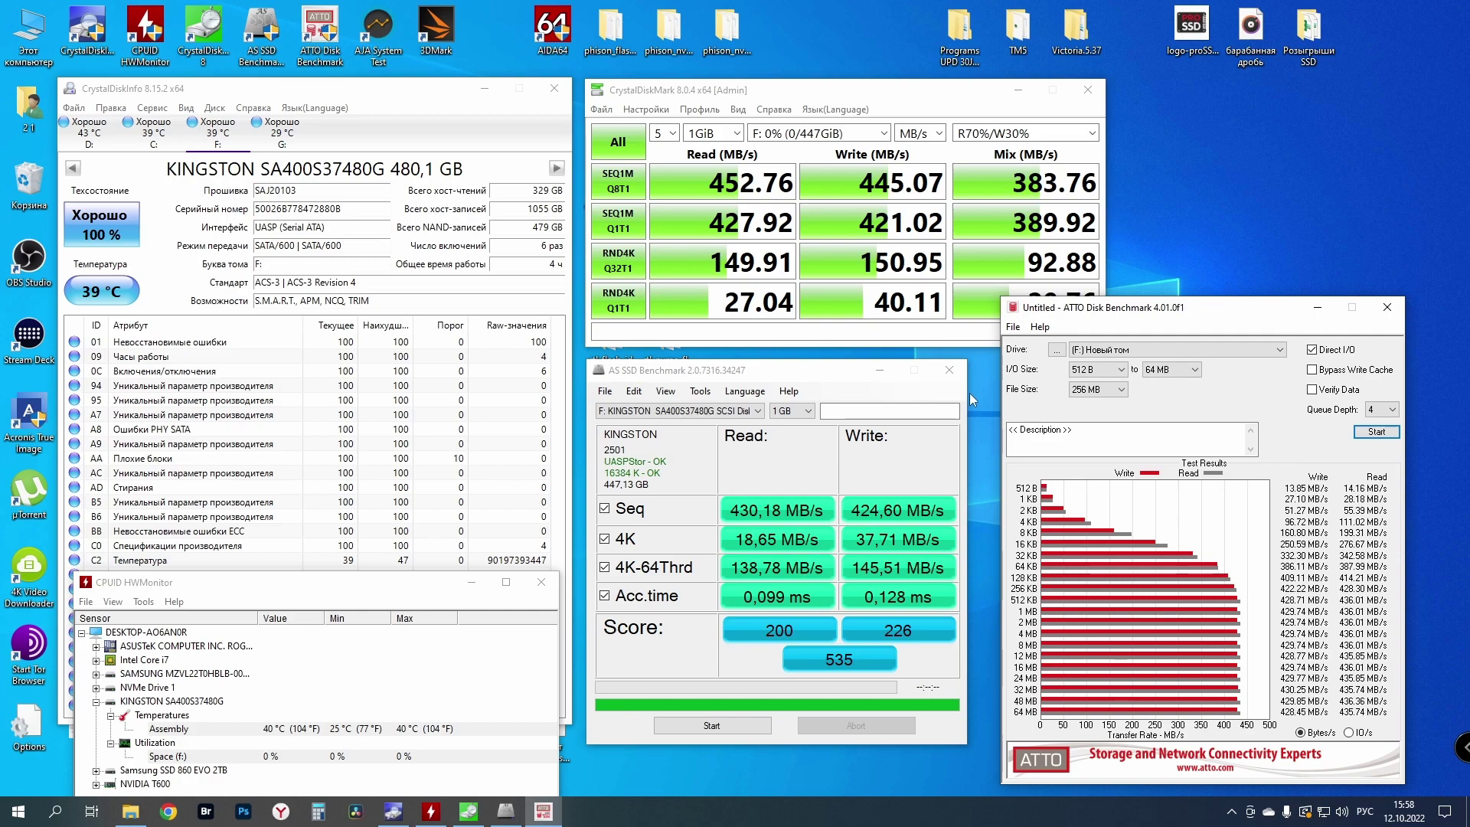
- Open the saved atto screenshot from the SATA folder, compare it with the ATTO Disk Benchmark results, and close it
click(136, 817)
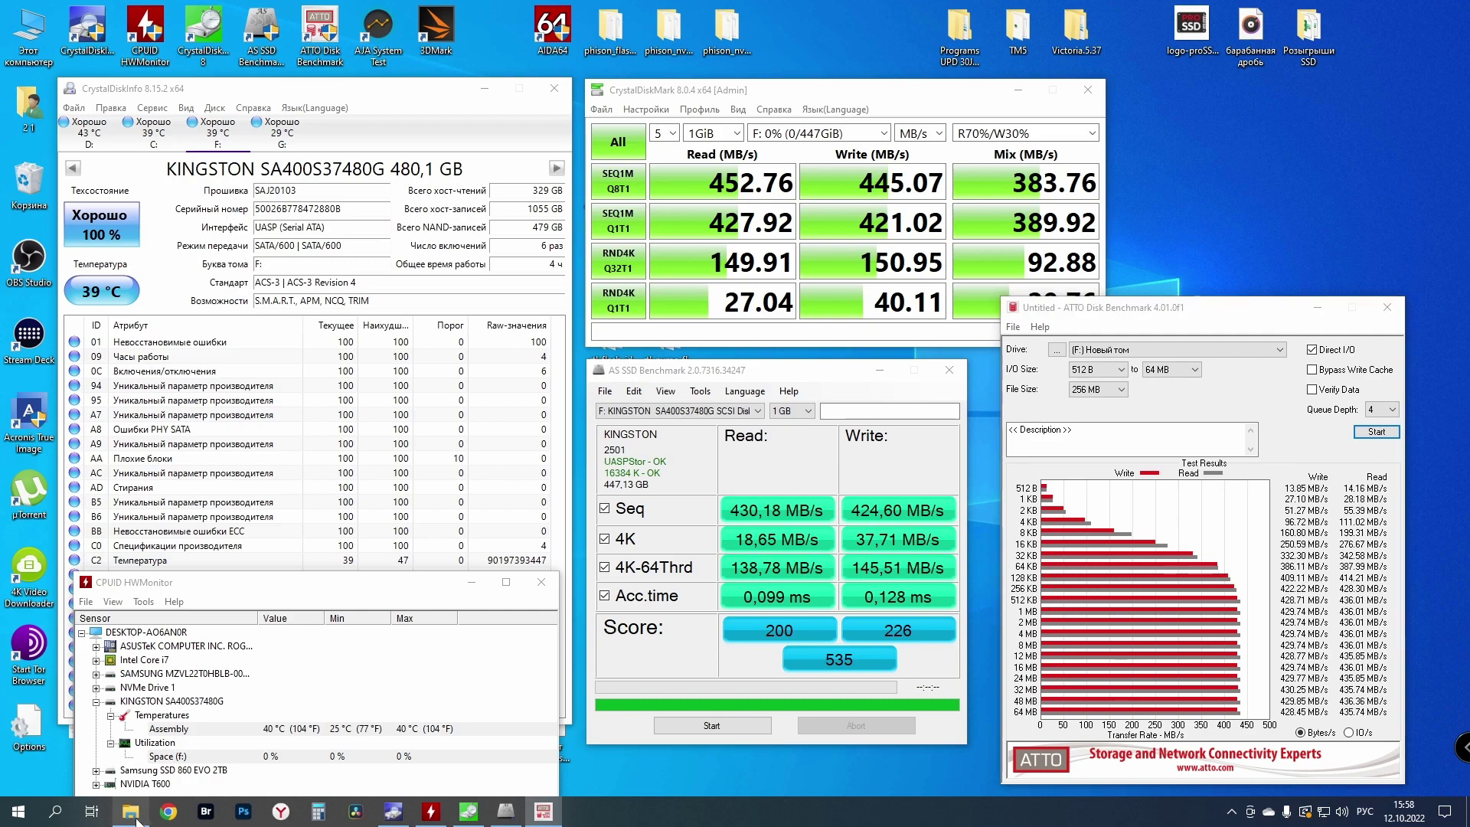
double_click(1140, 479)
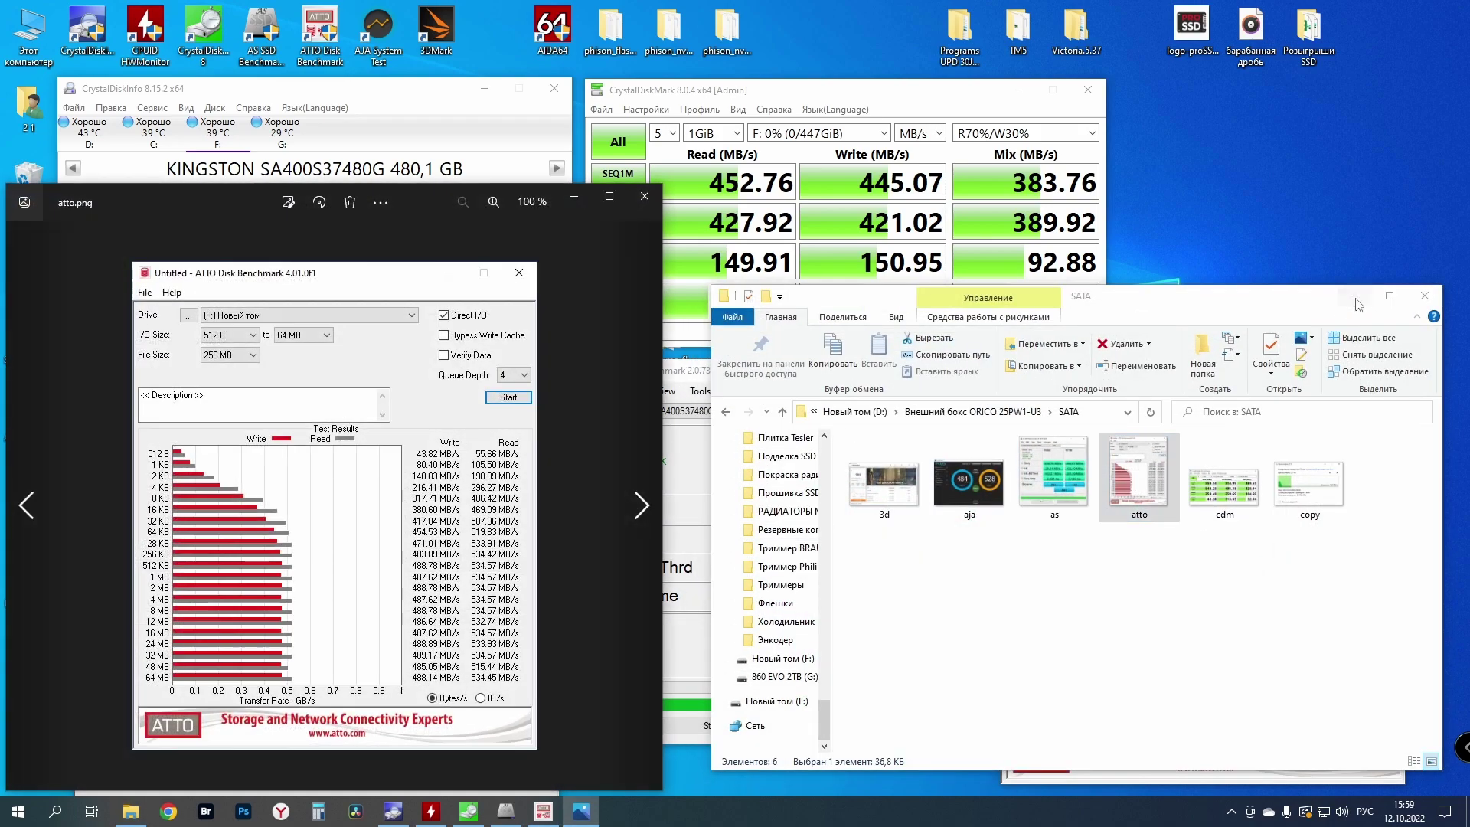
click(1356, 299)
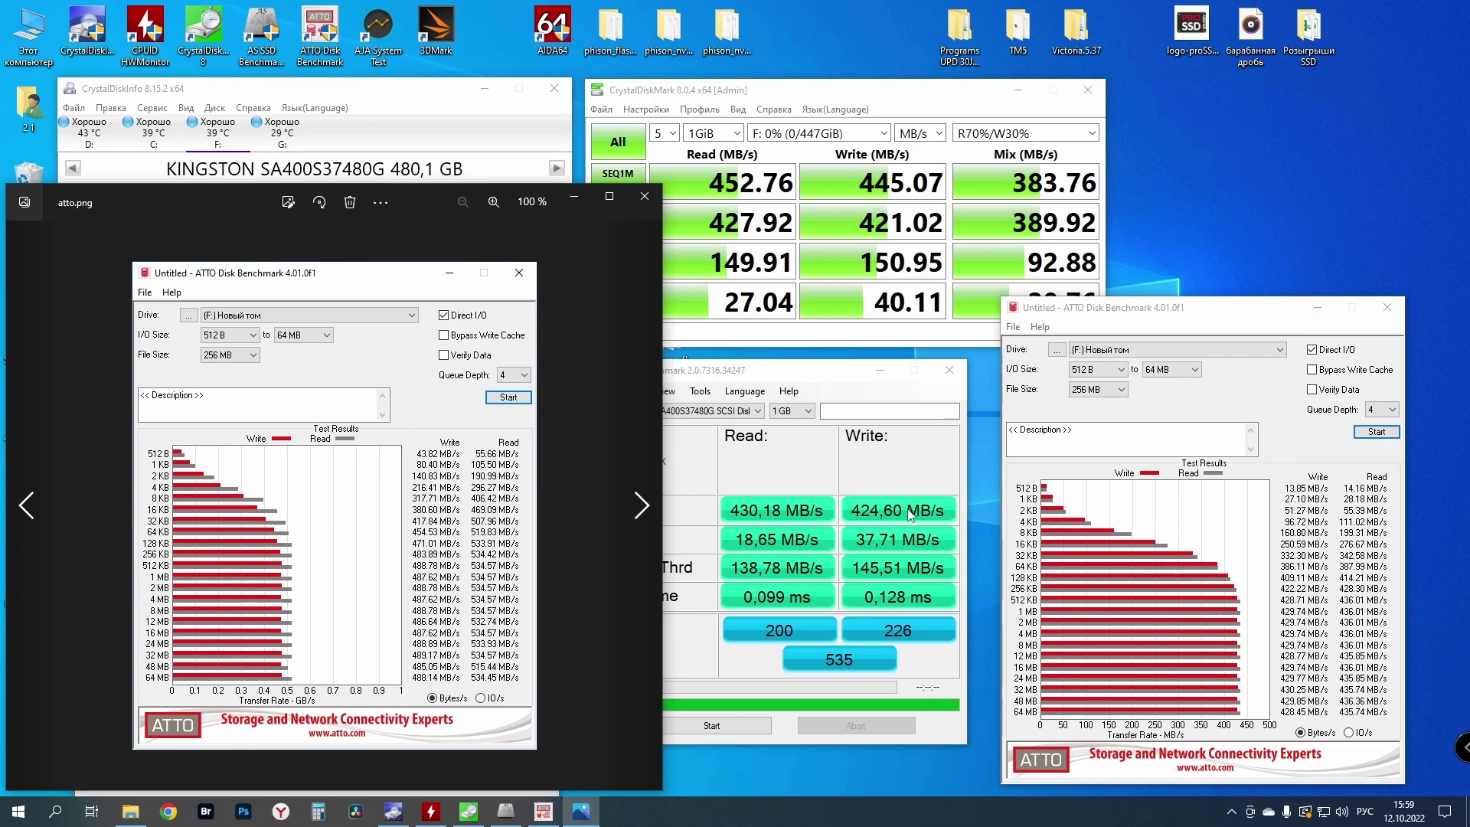
click(645, 196)
- Run the AJA System Test on drive F: with a 1 GB test file and compare it with the saved aja screenshot
double_click(378, 32)
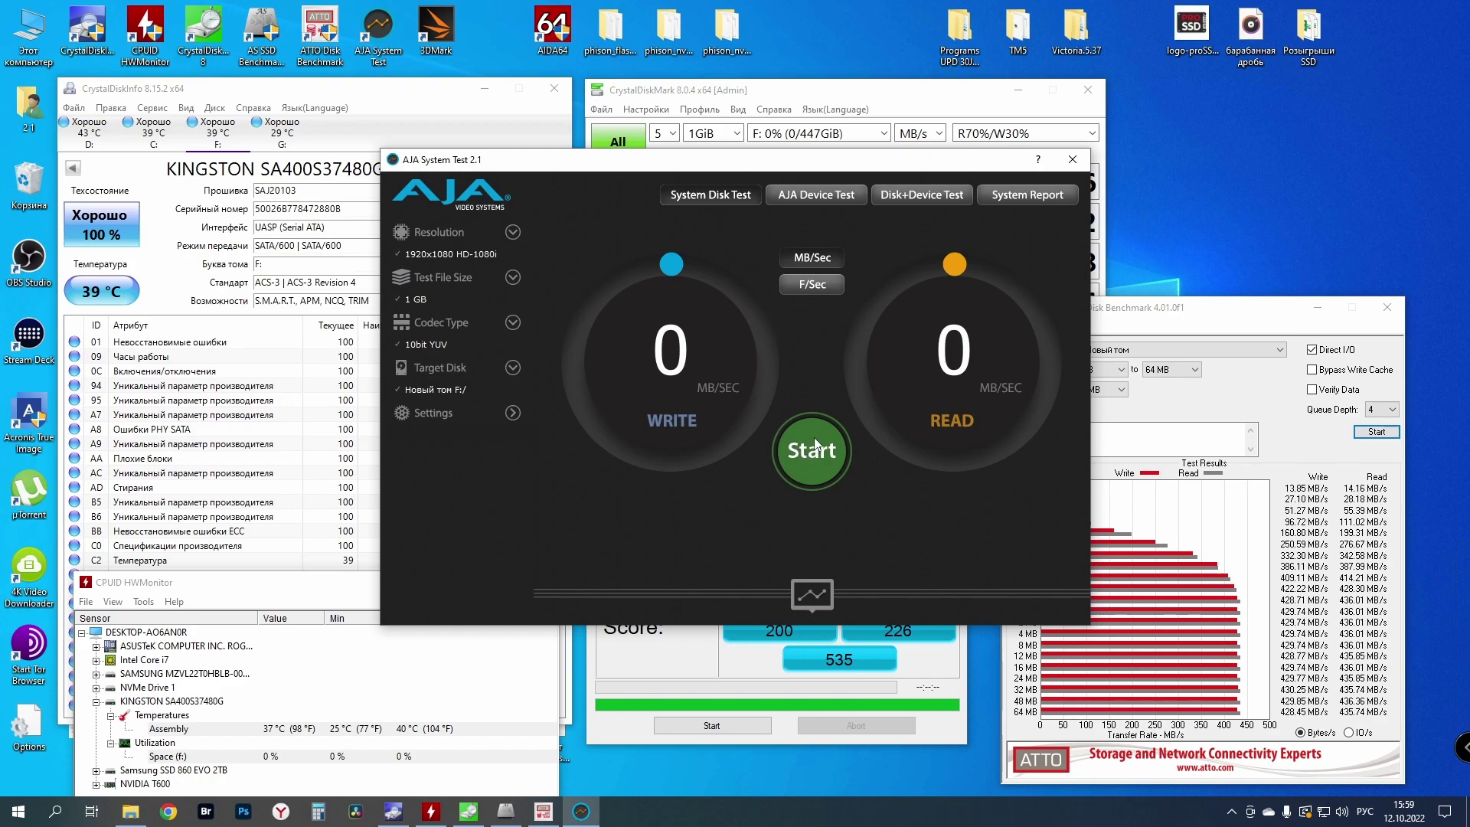
click(815, 445)
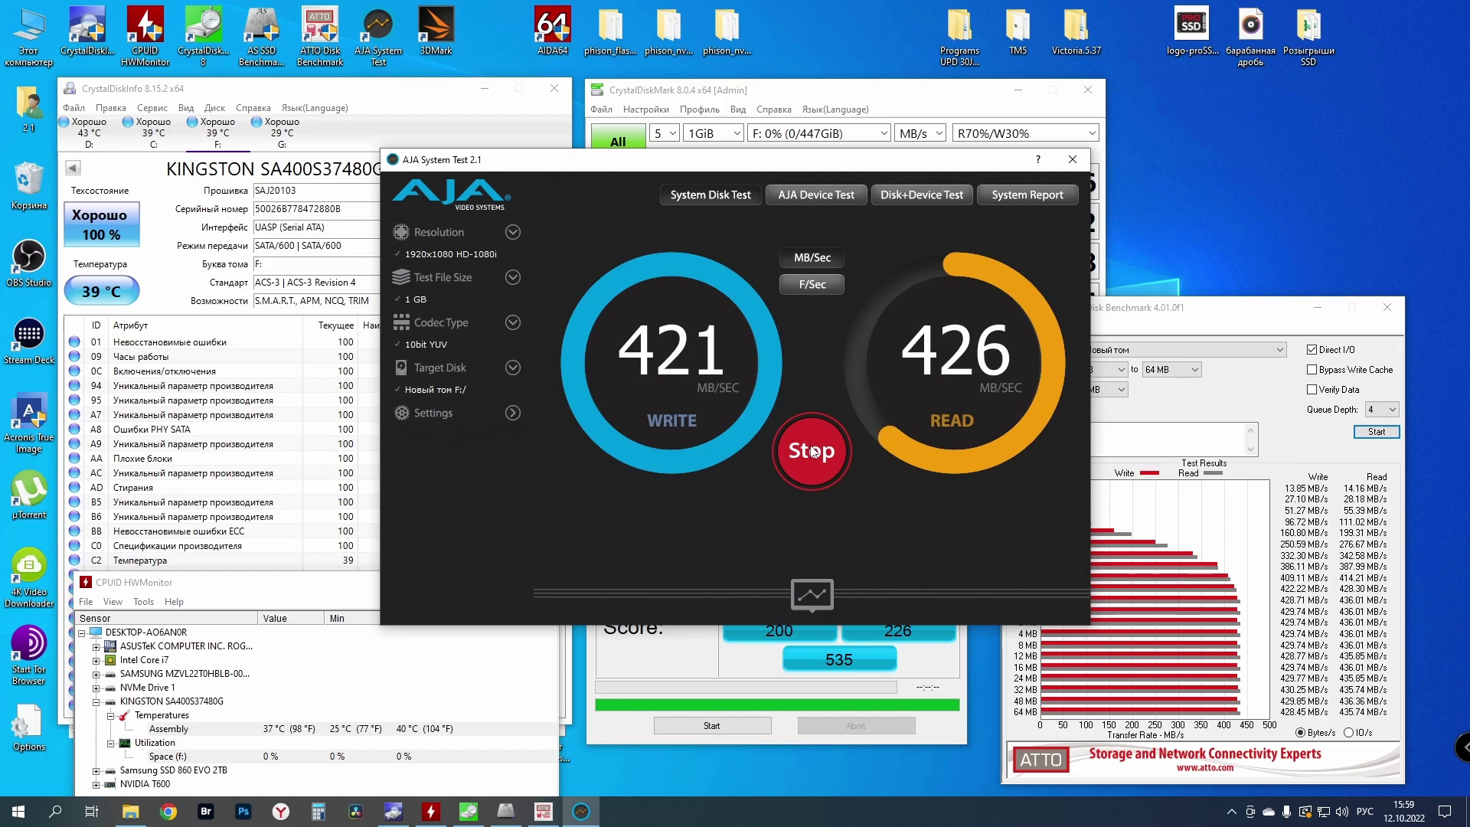
click(130, 816)
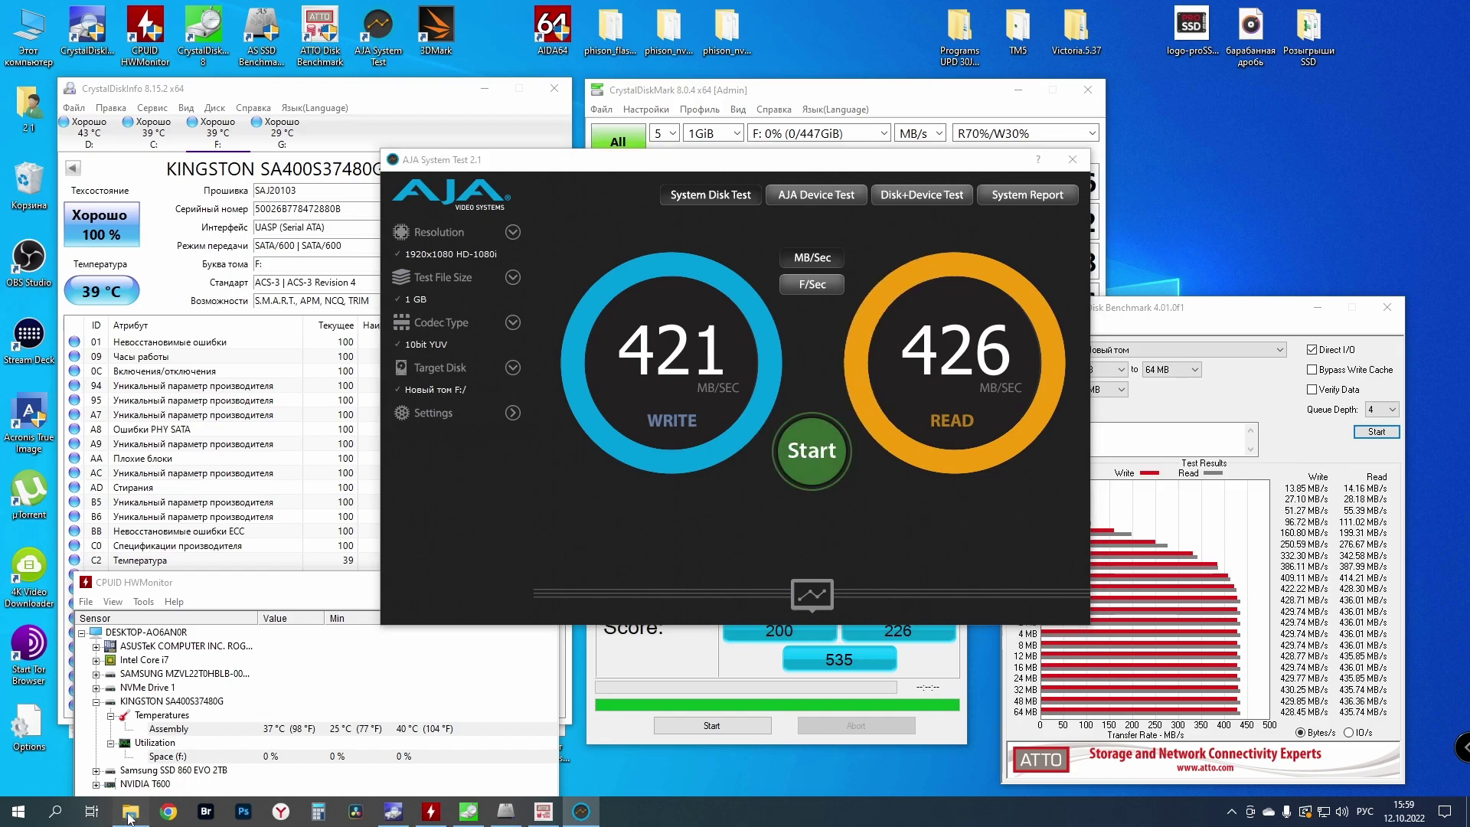
double_click(966, 494)
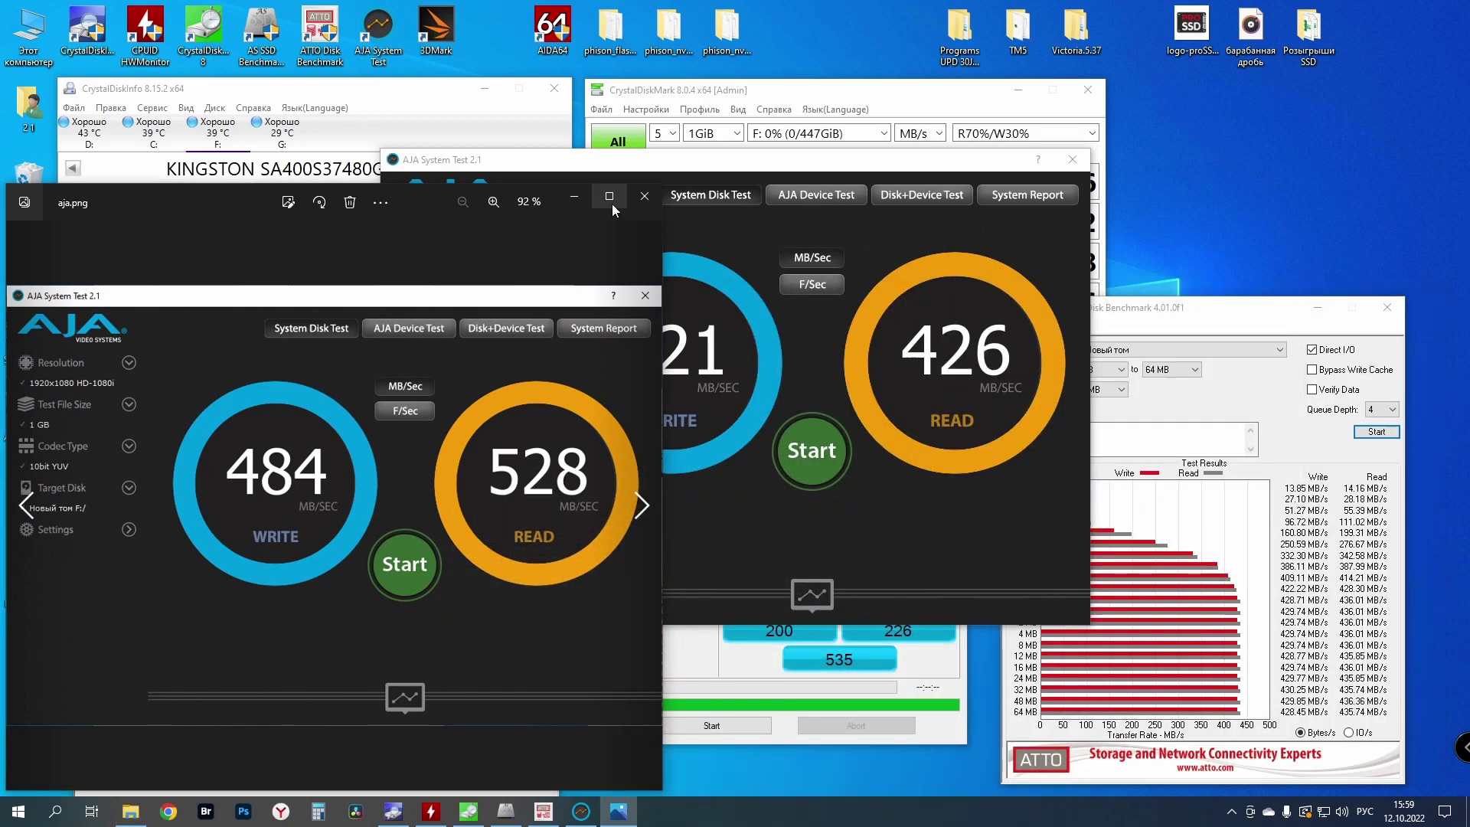
click(644, 196)
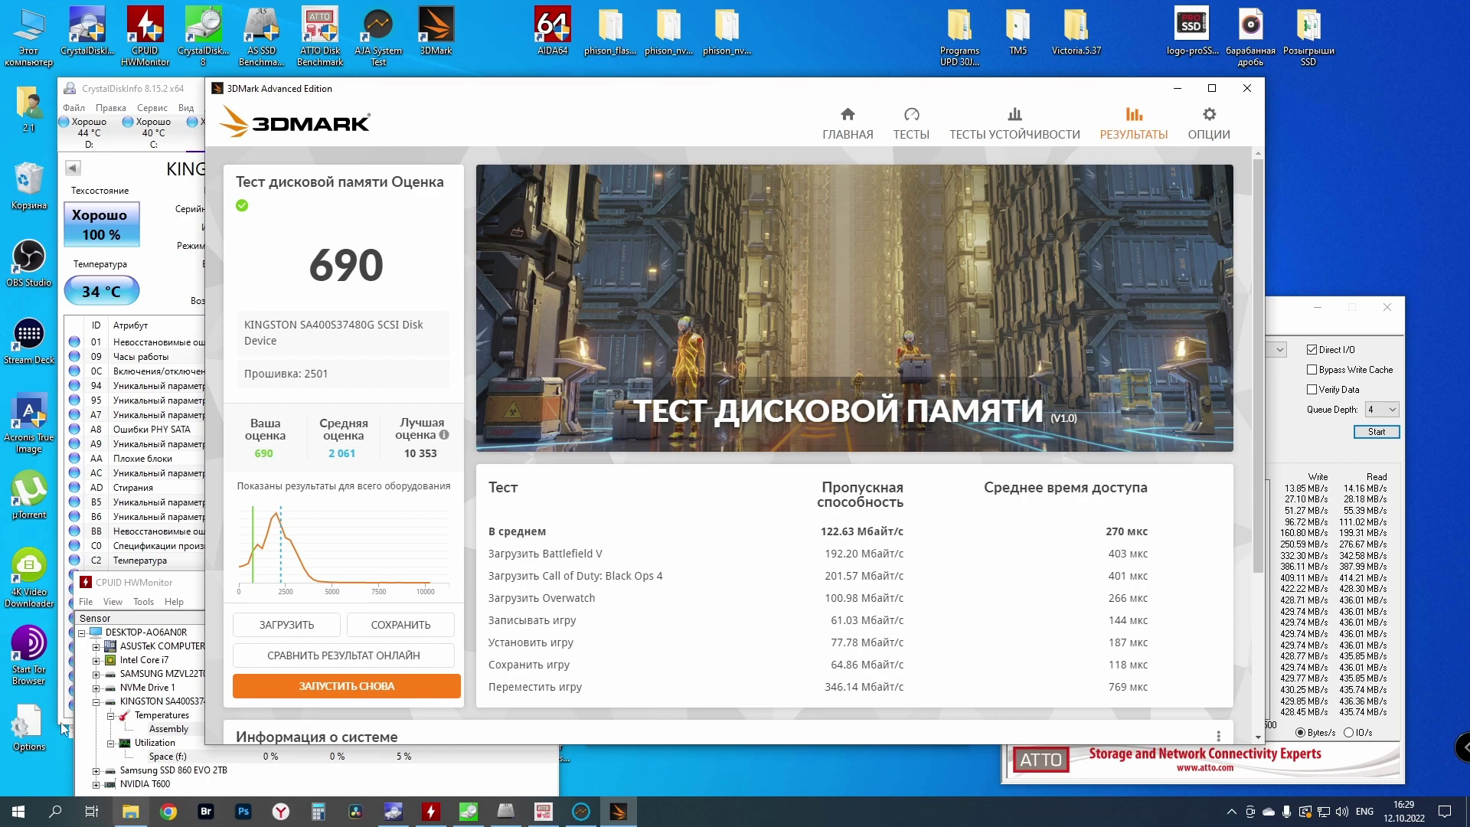
- Open the saved 3d screenshot from the SATA folder, compare it with the 3DMark storage benchmark results, and close it
click(130, 812)
double_click(891, 514)
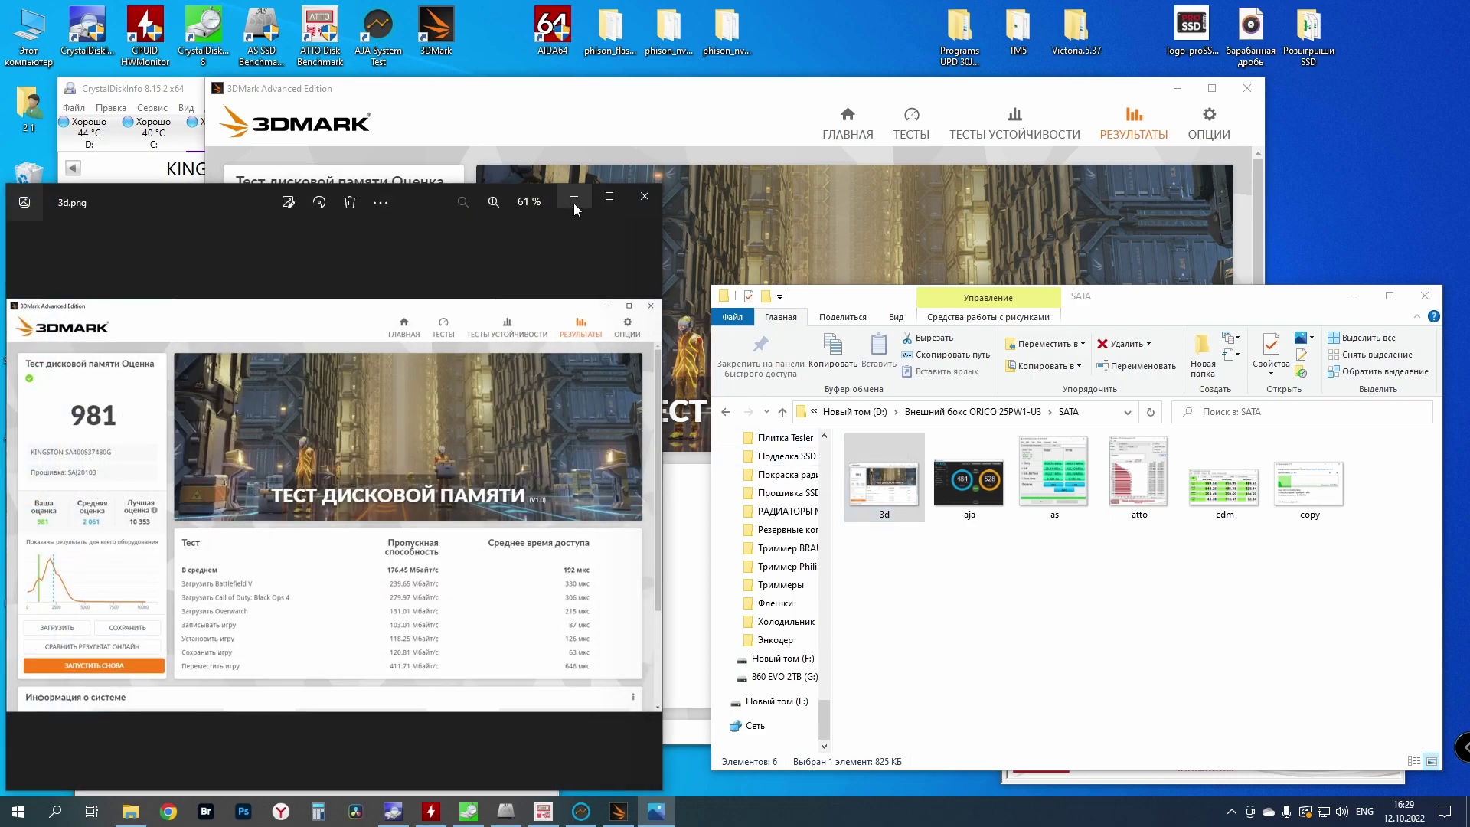
click(645, 196)
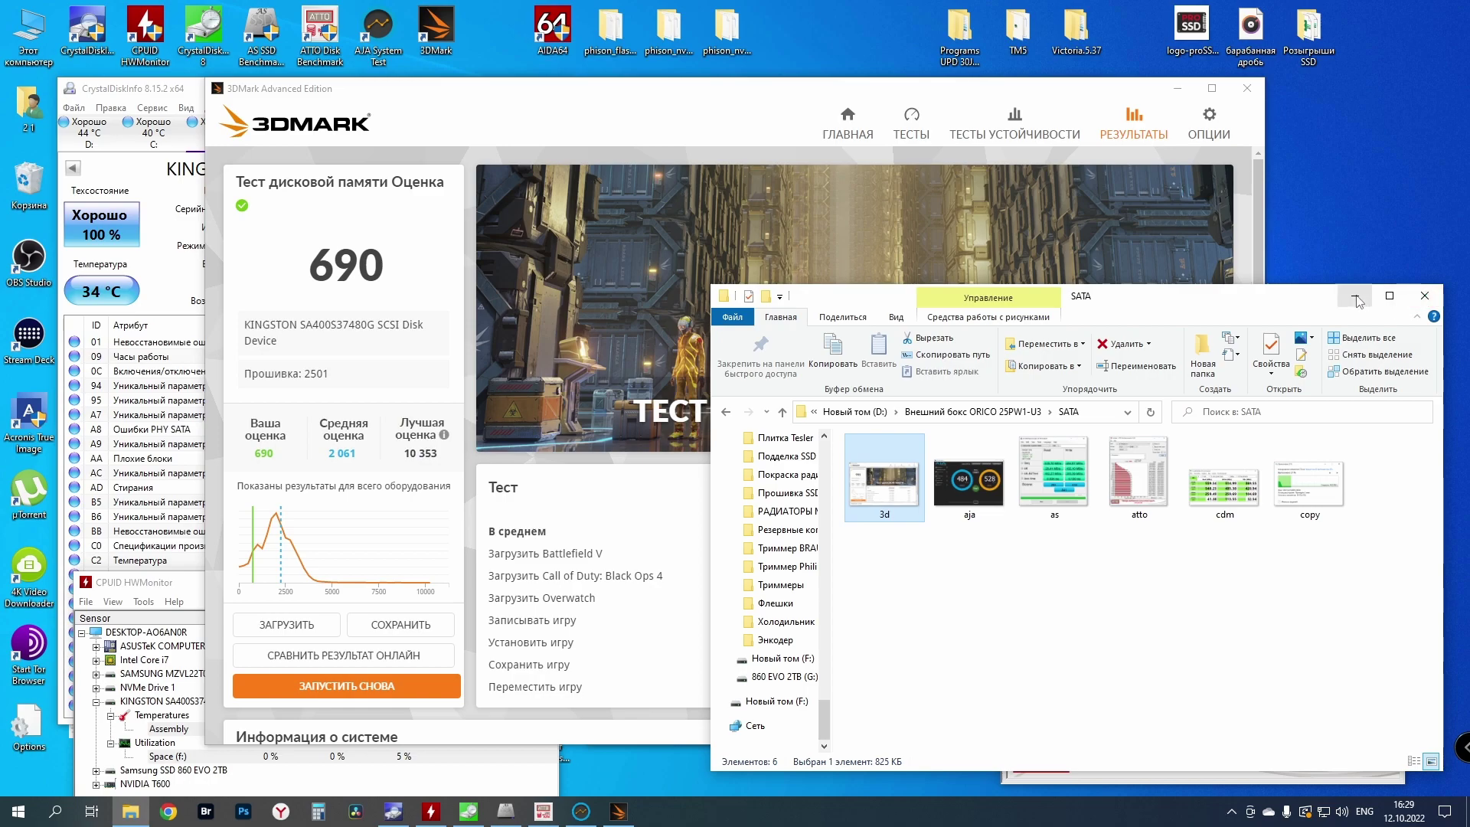
click(1357, 297)
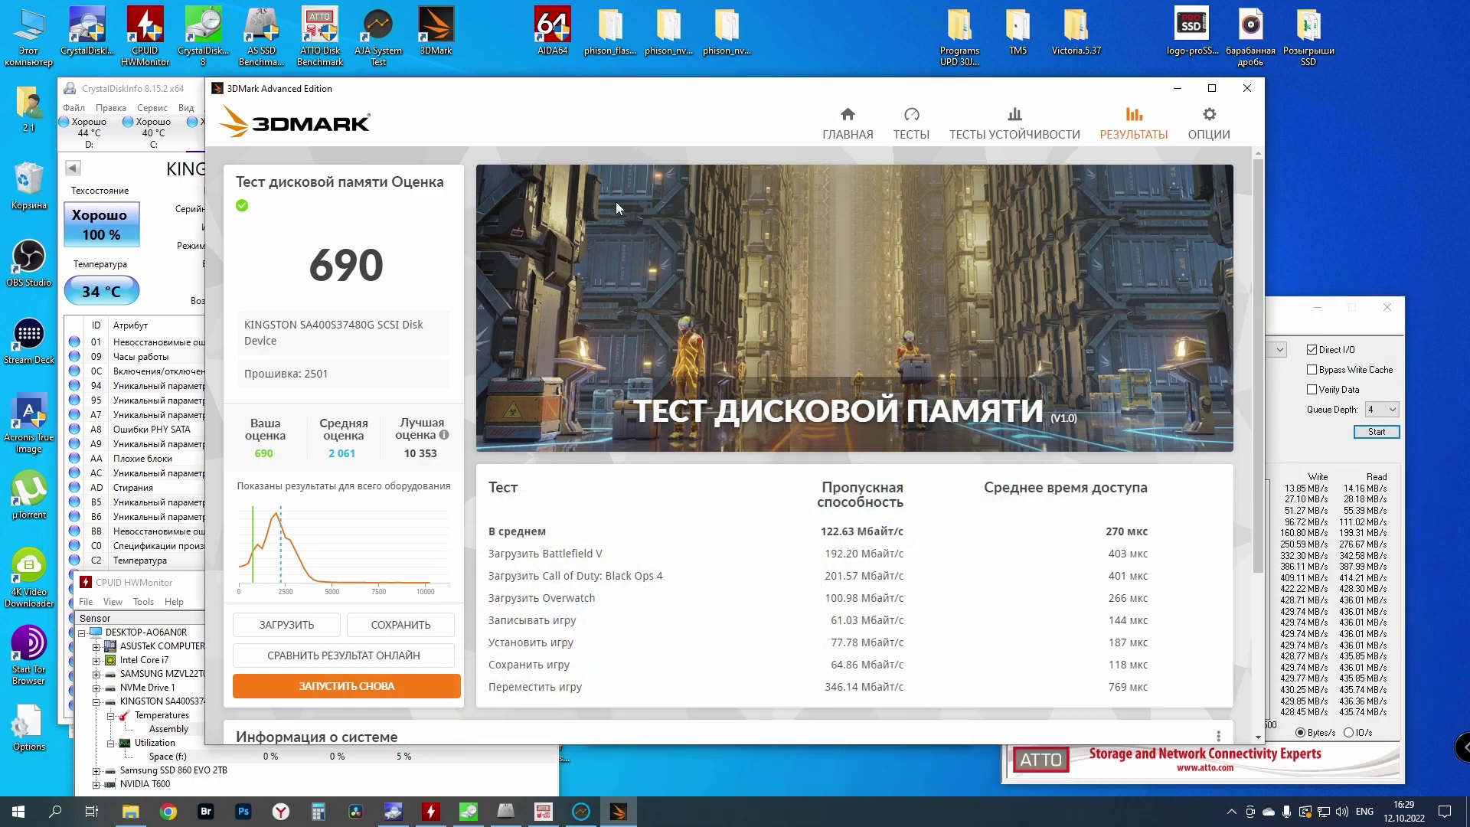
- Open drive F: in File Explorer and run the disk optimization on it from its properties
double_click(29, 34)
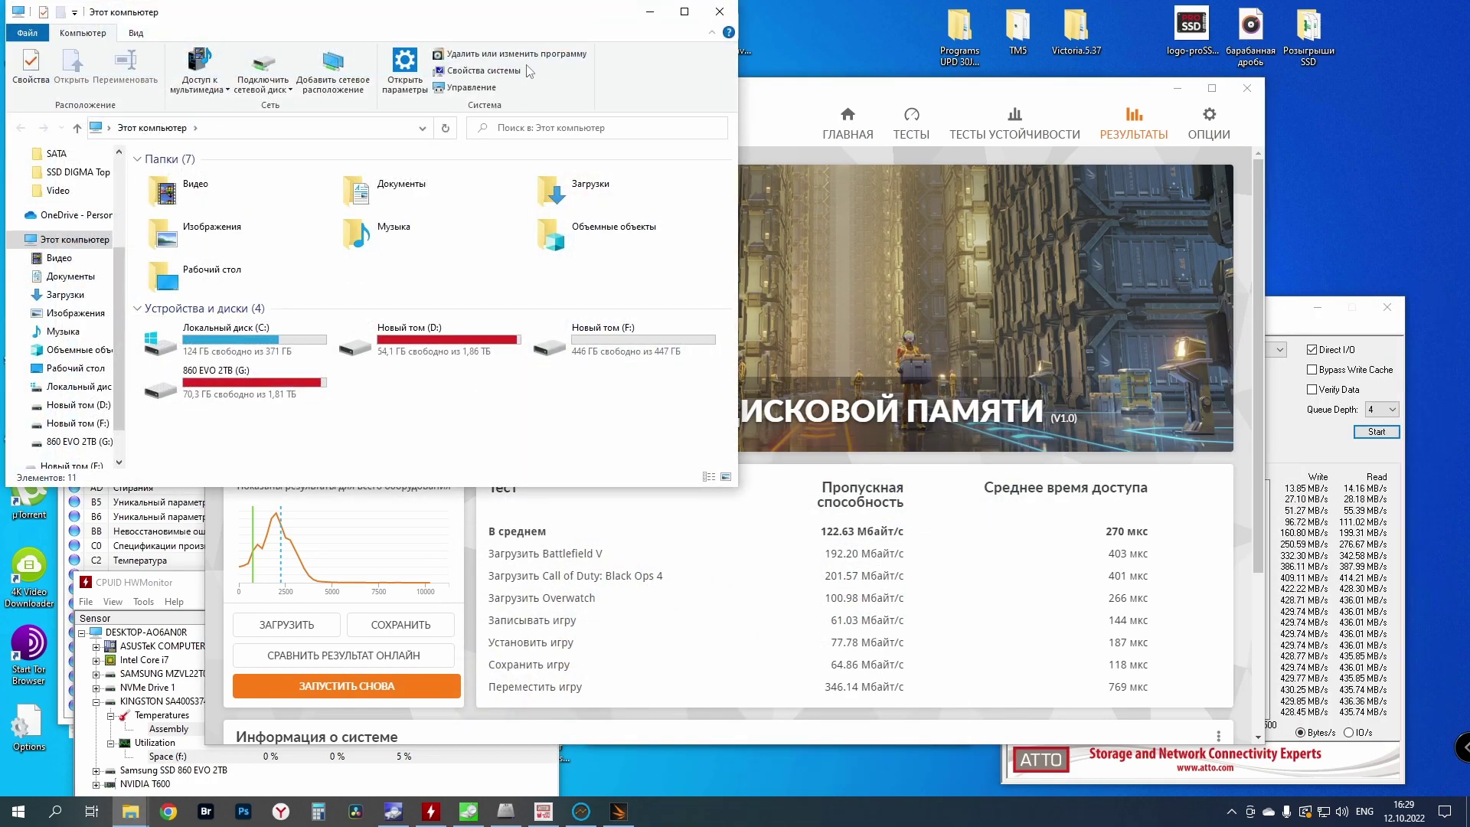
drag(512, 21, 1168, 281)
double_click(1225, 598)
right_click(1038, 511)
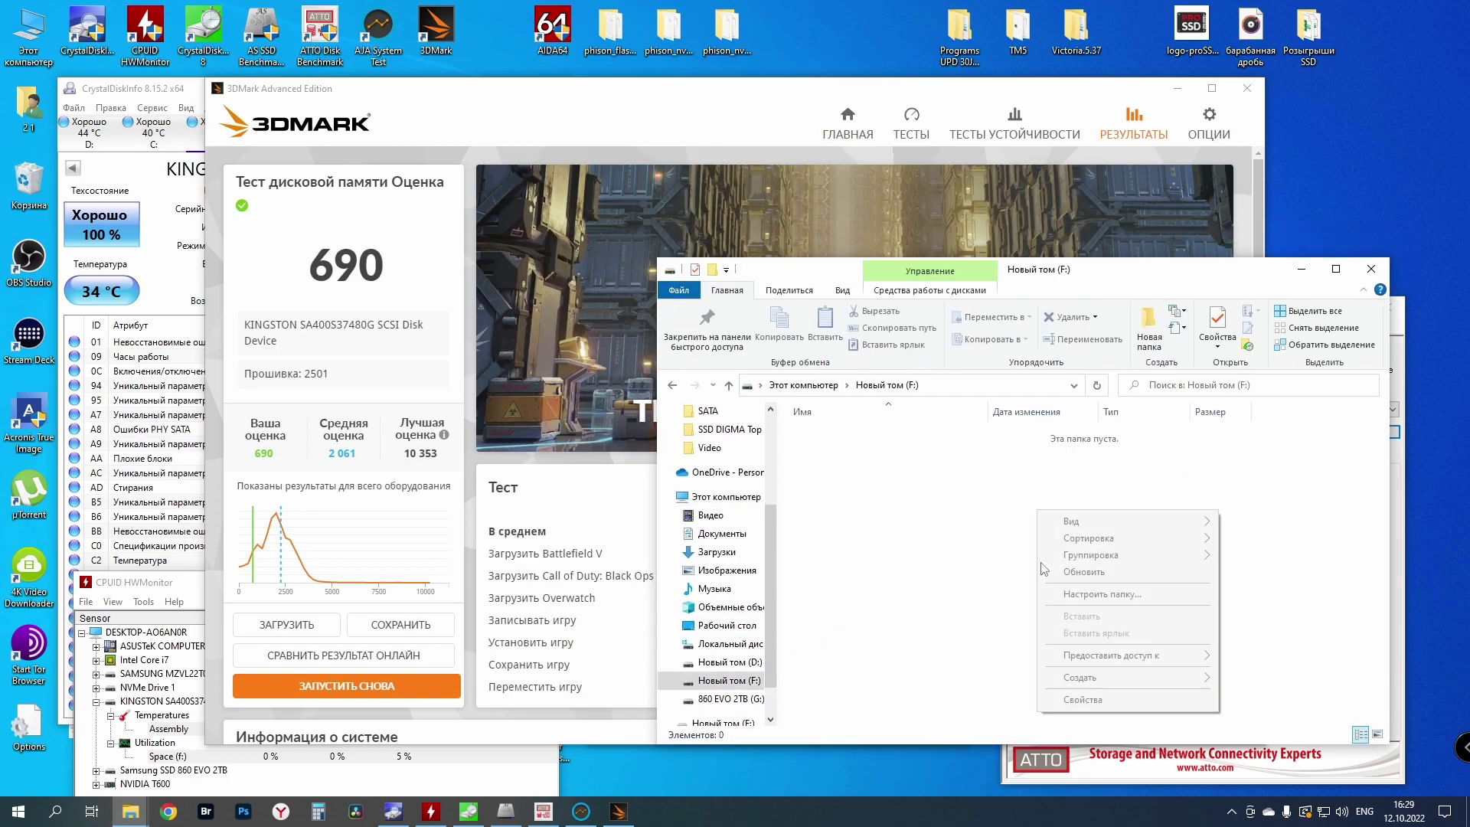
click(1084, 699)
click(735, 455)
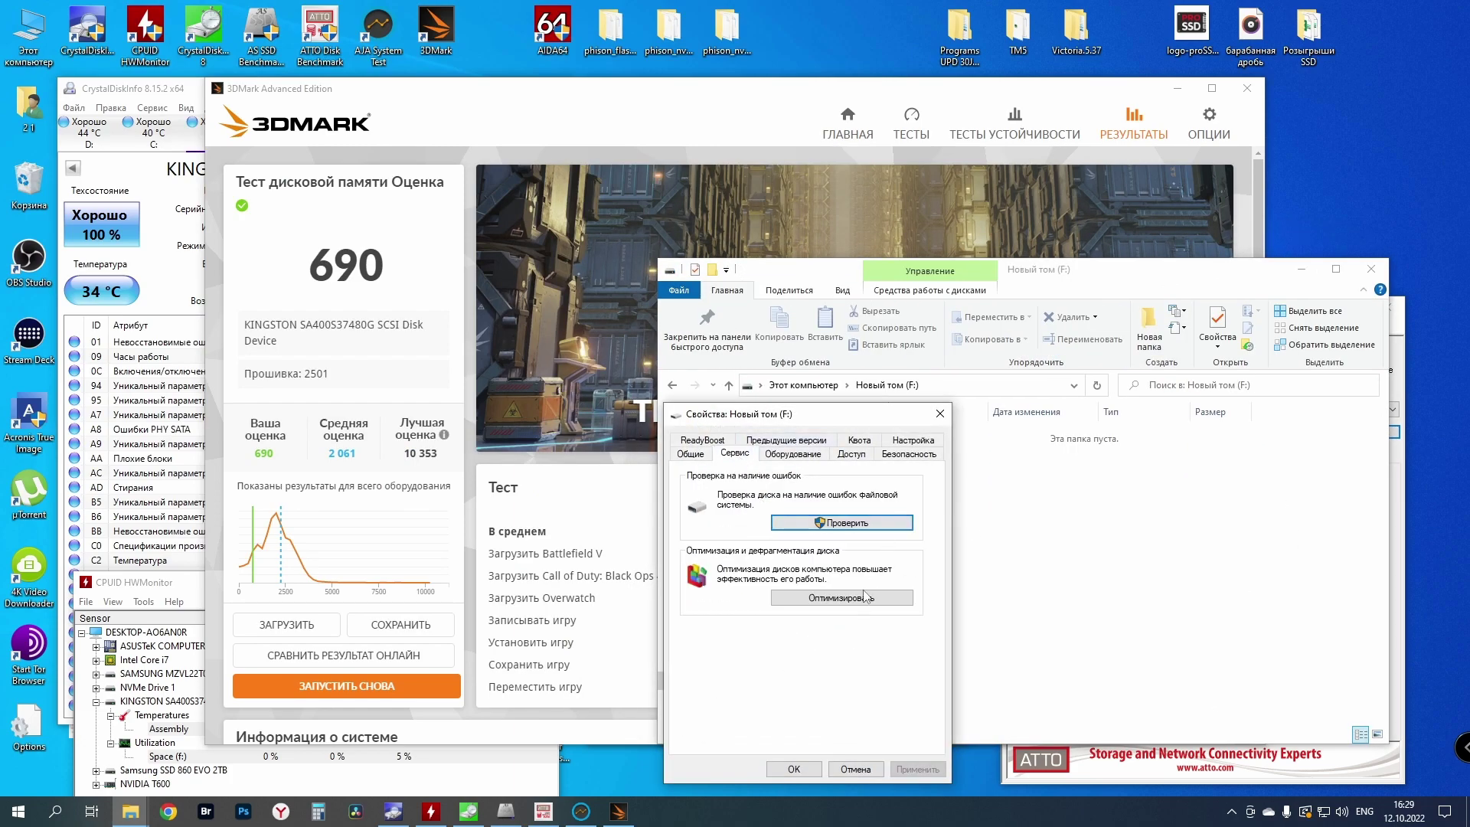
click(864, 598)
click(556, 370)
click(969, 445)
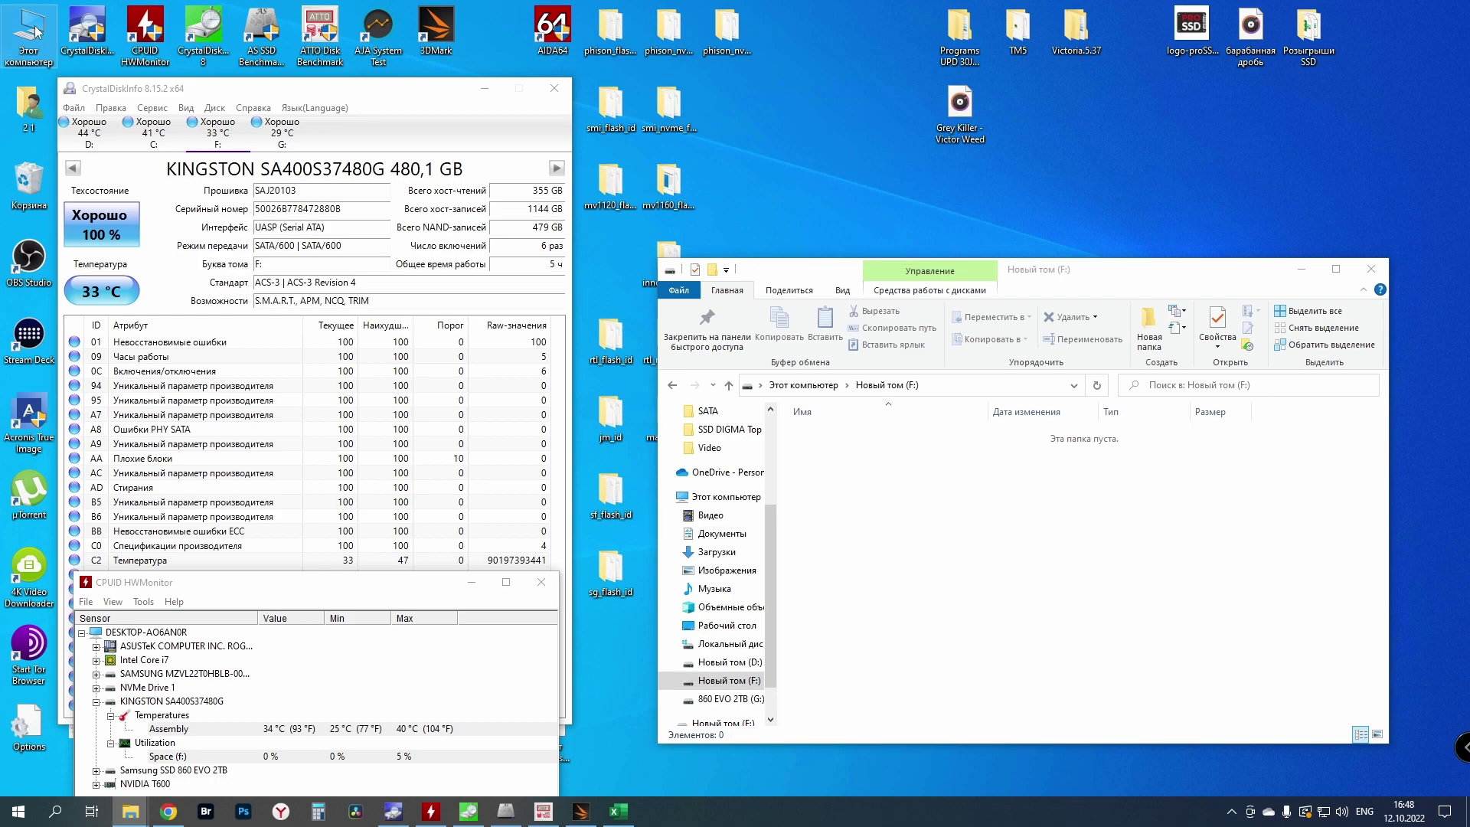
- Copy the RENDER-100 folder from drive D: to drive F: and place the copy progress window over the folder's empty area
key(super+e)
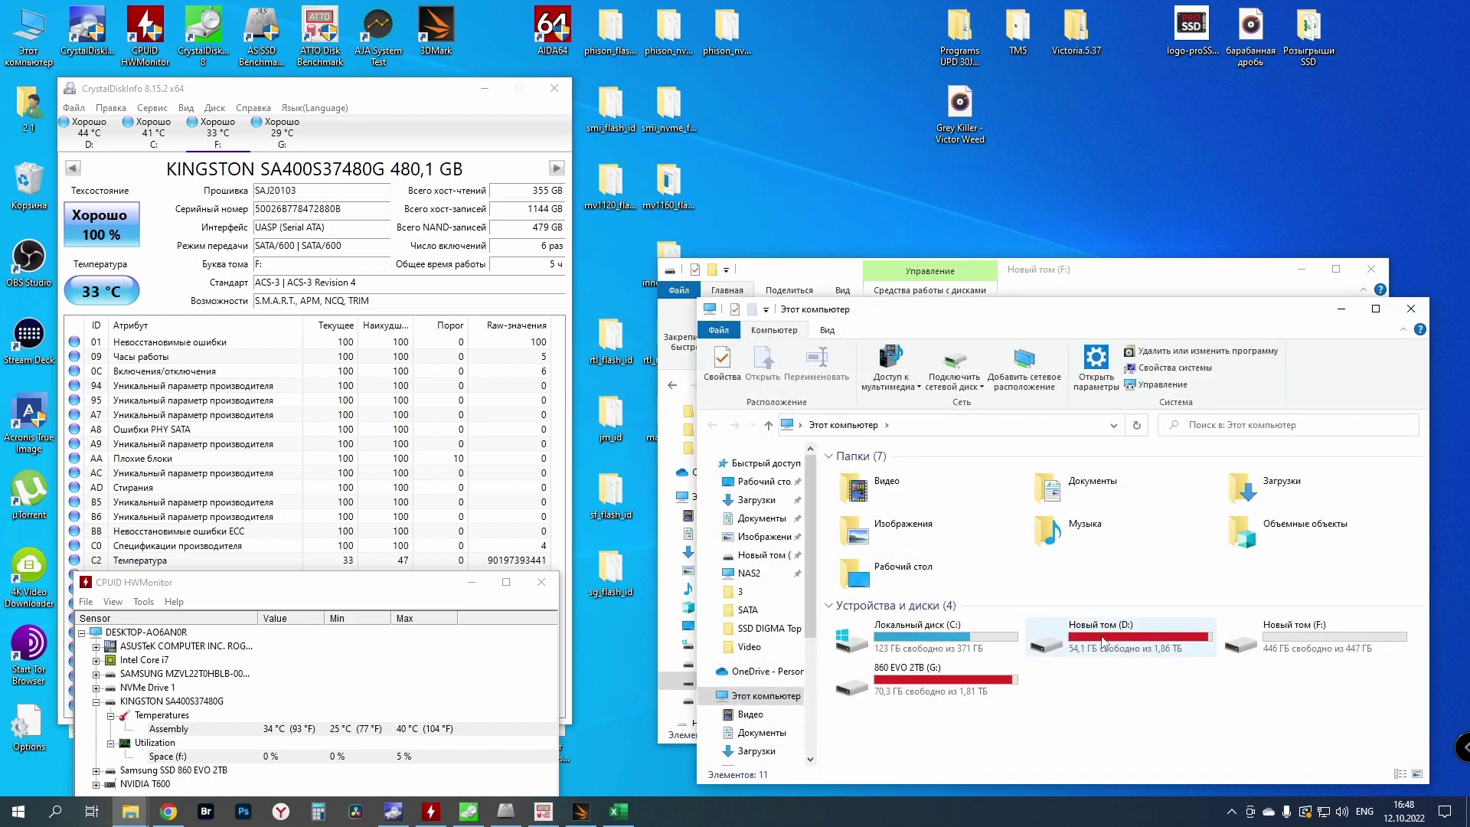
double_click(1102, 641)
click(913, 505)
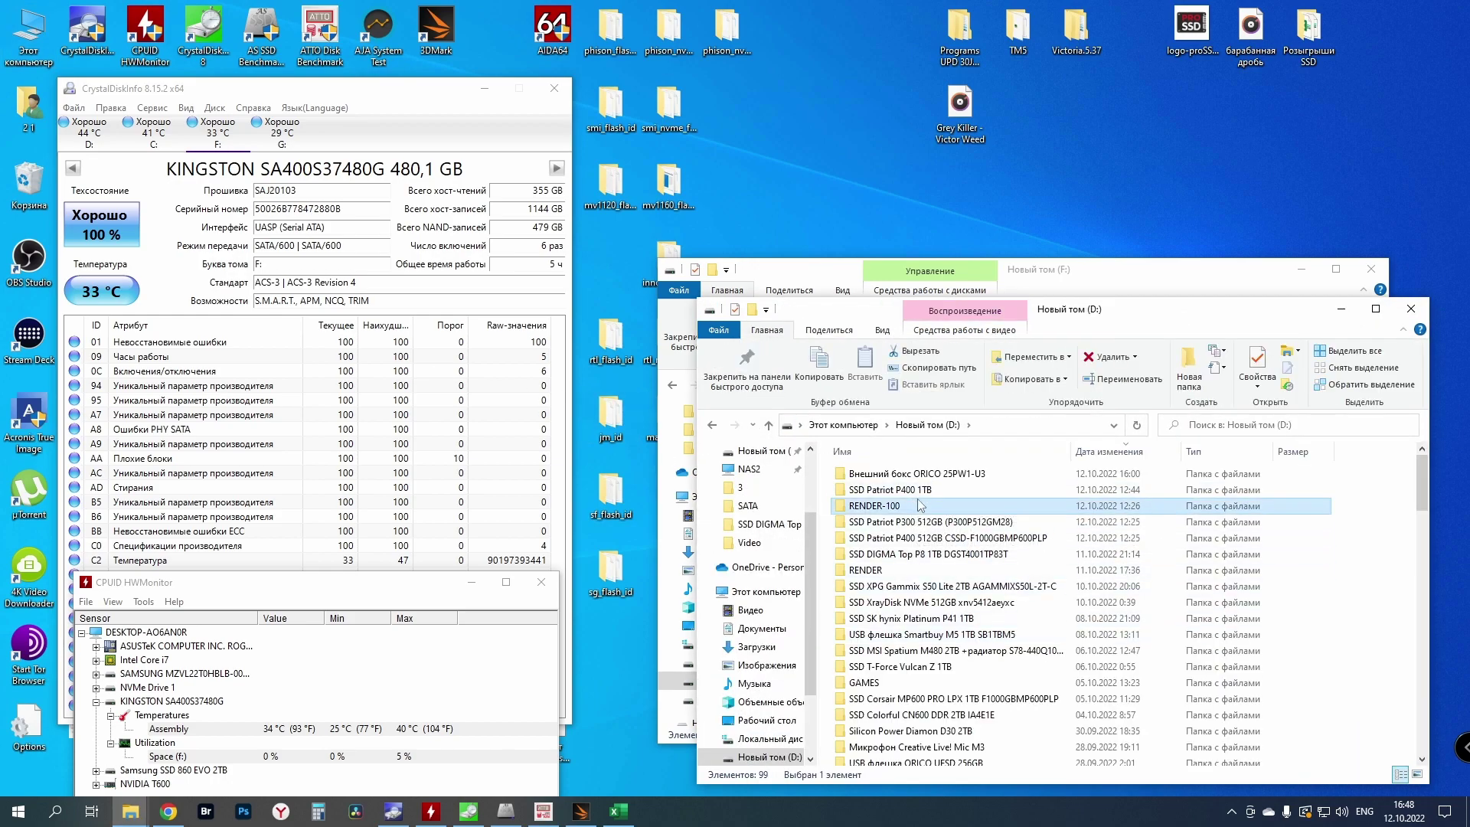
click(1411, 309)
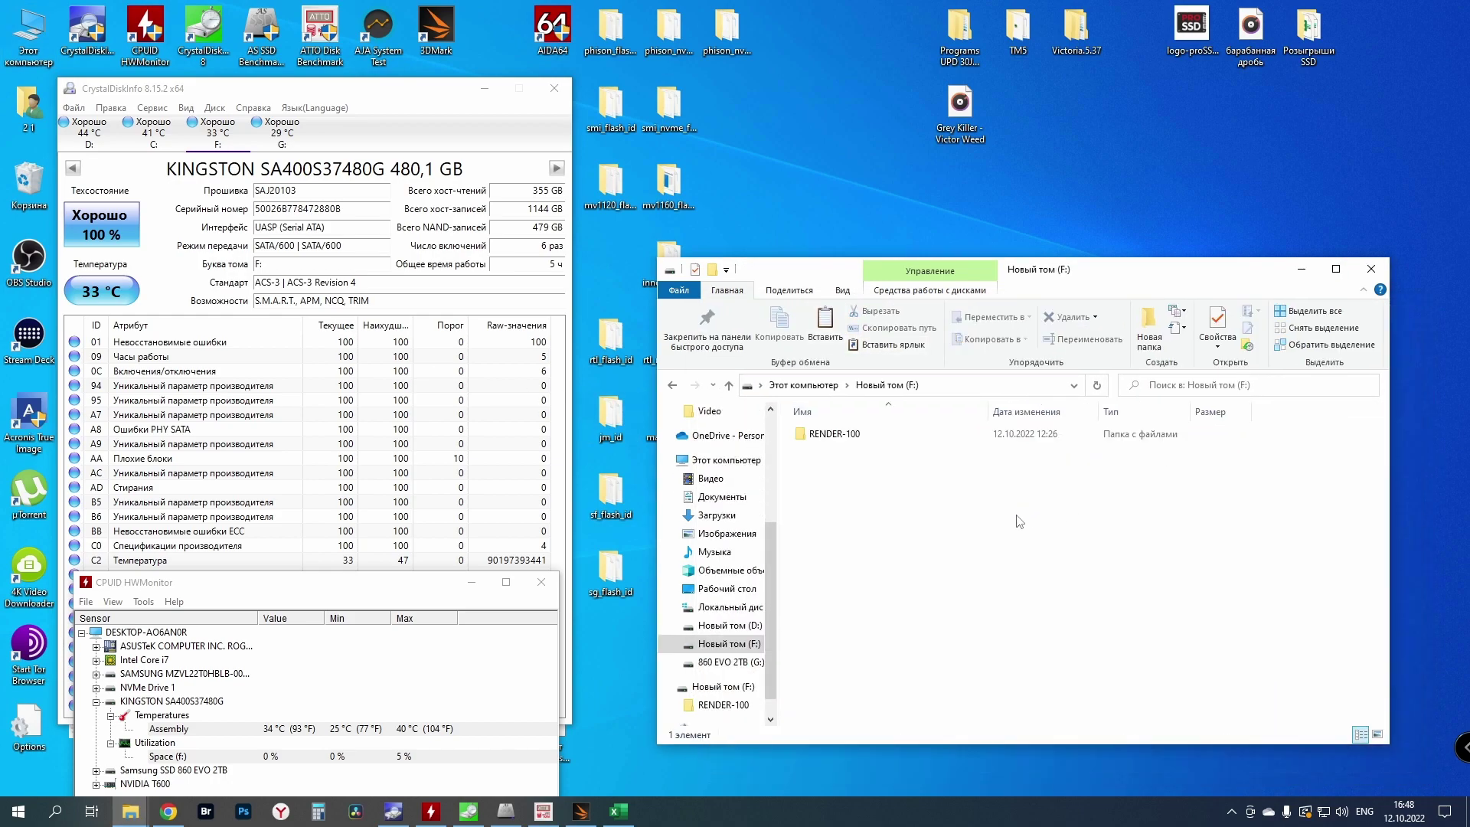
key(ctrl+v)
drag(747, 207, 1161, 501)
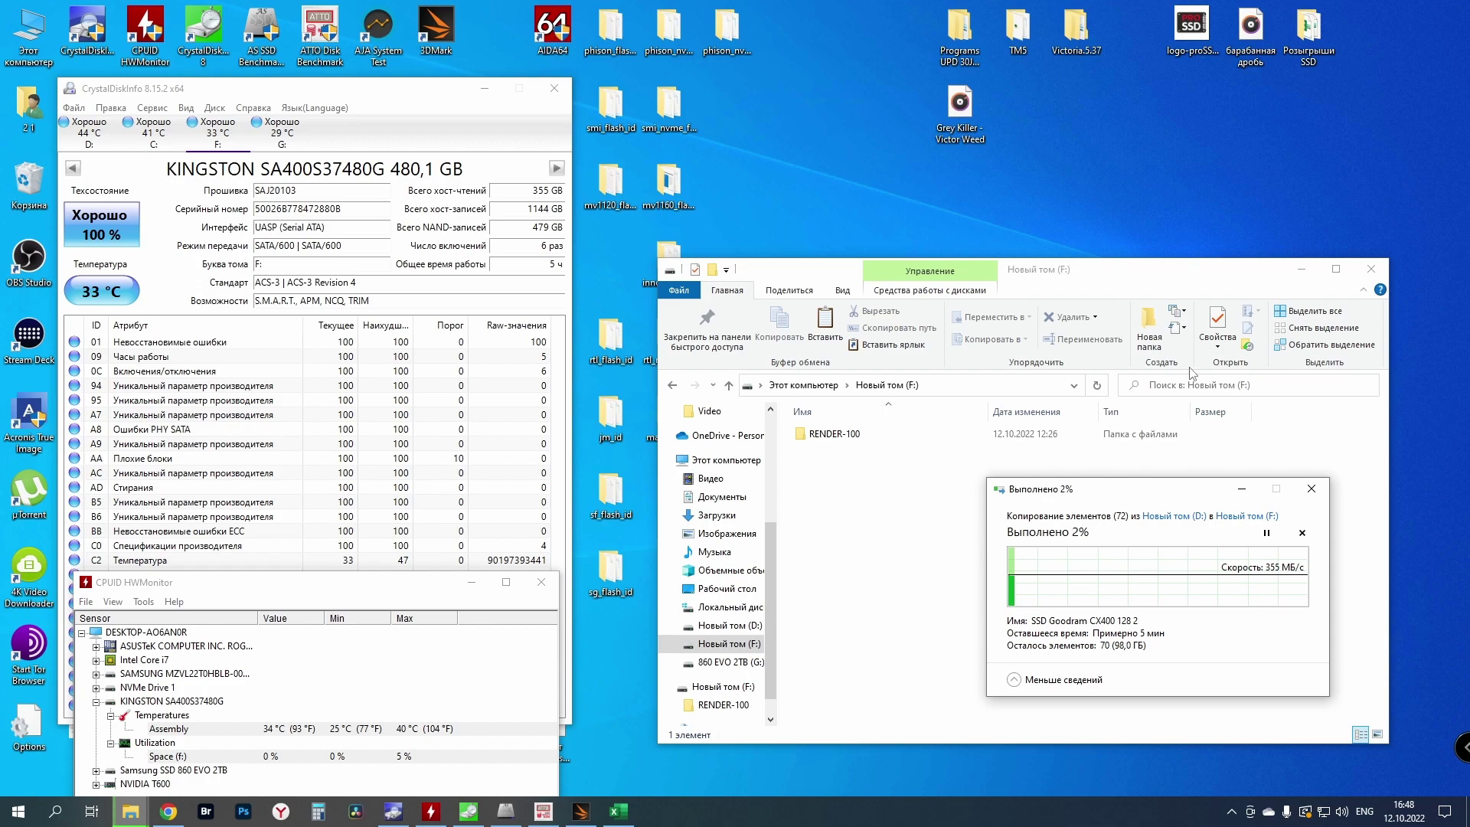
- Open the saved copy screenshot from the SATA folder, compare it with the running copy's speed, and close it
click(125, 818)
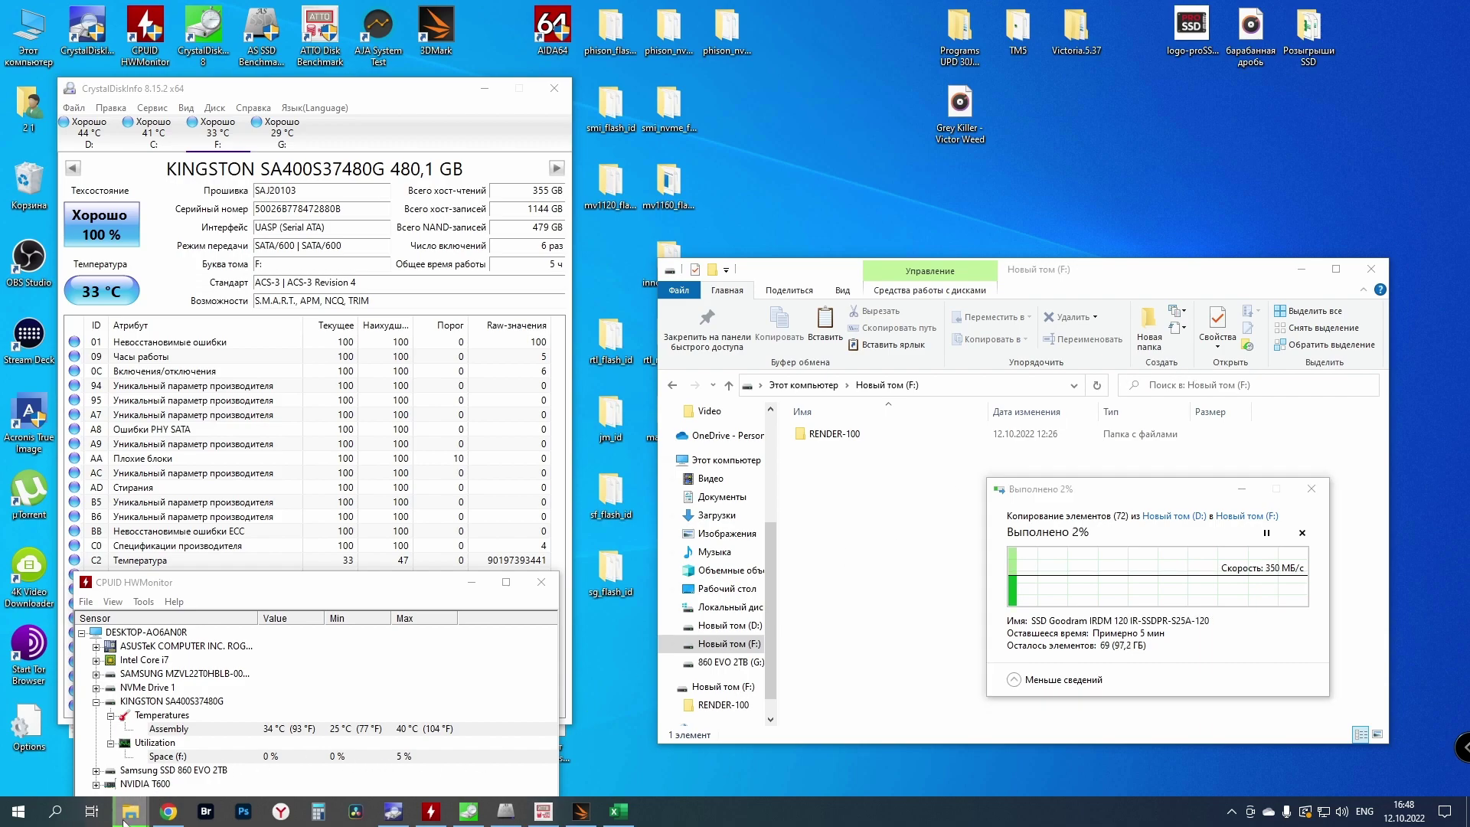
mouse_move(255, 698)
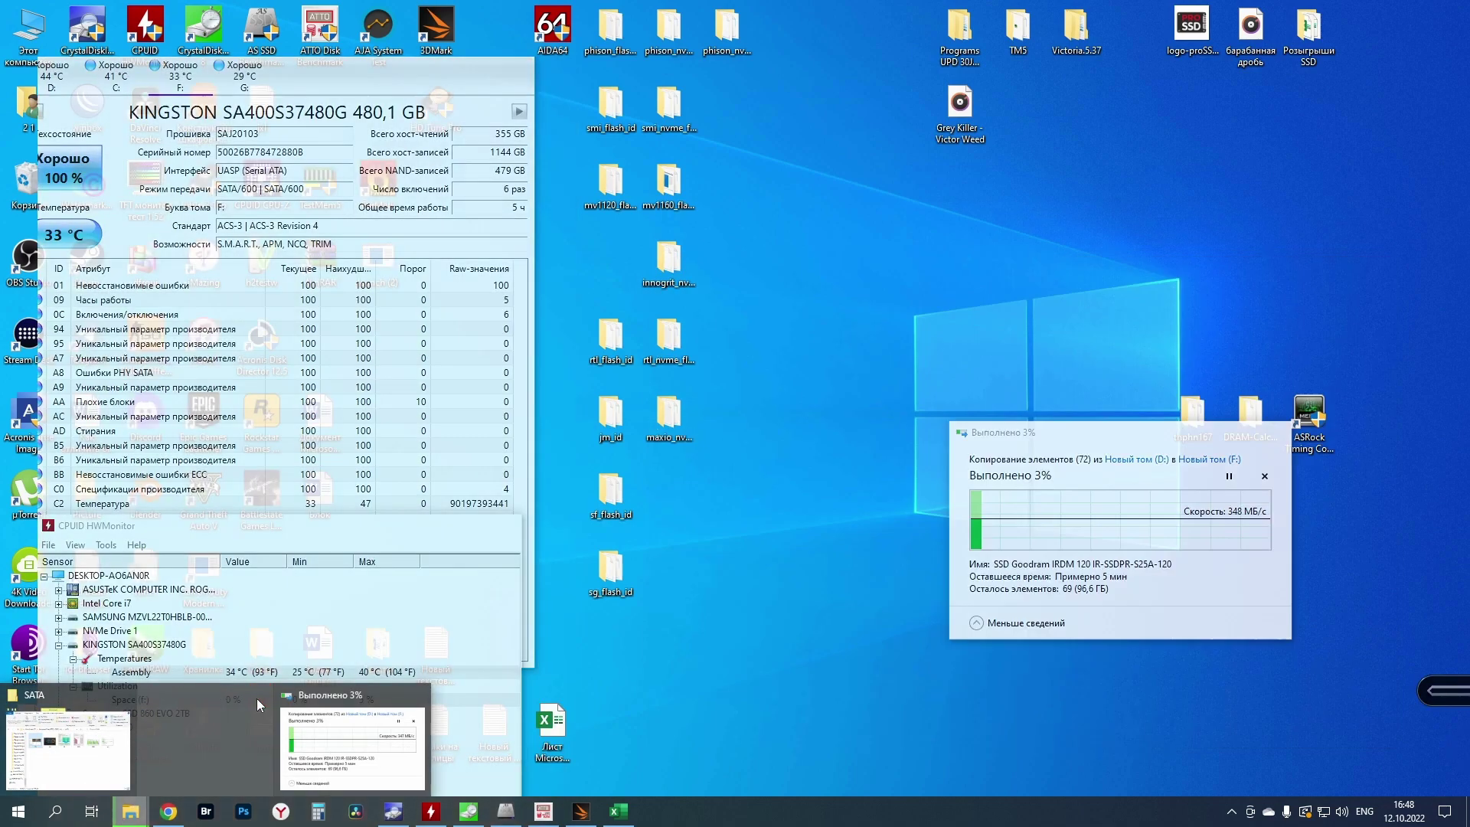
click(55, 746)
drag(1023, 300, 460, 298)
double_click(675, 478)
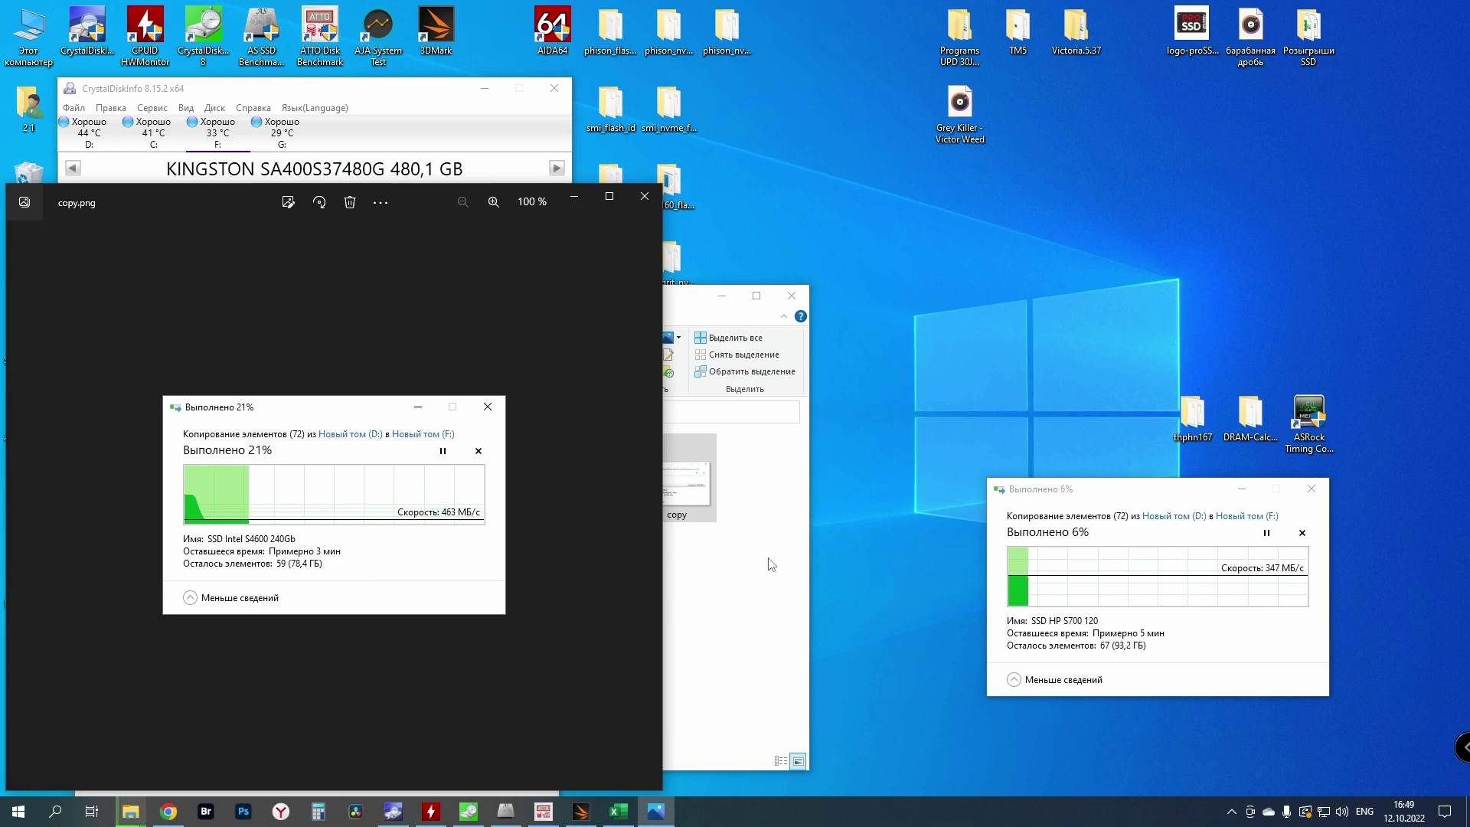
click(644, 198)
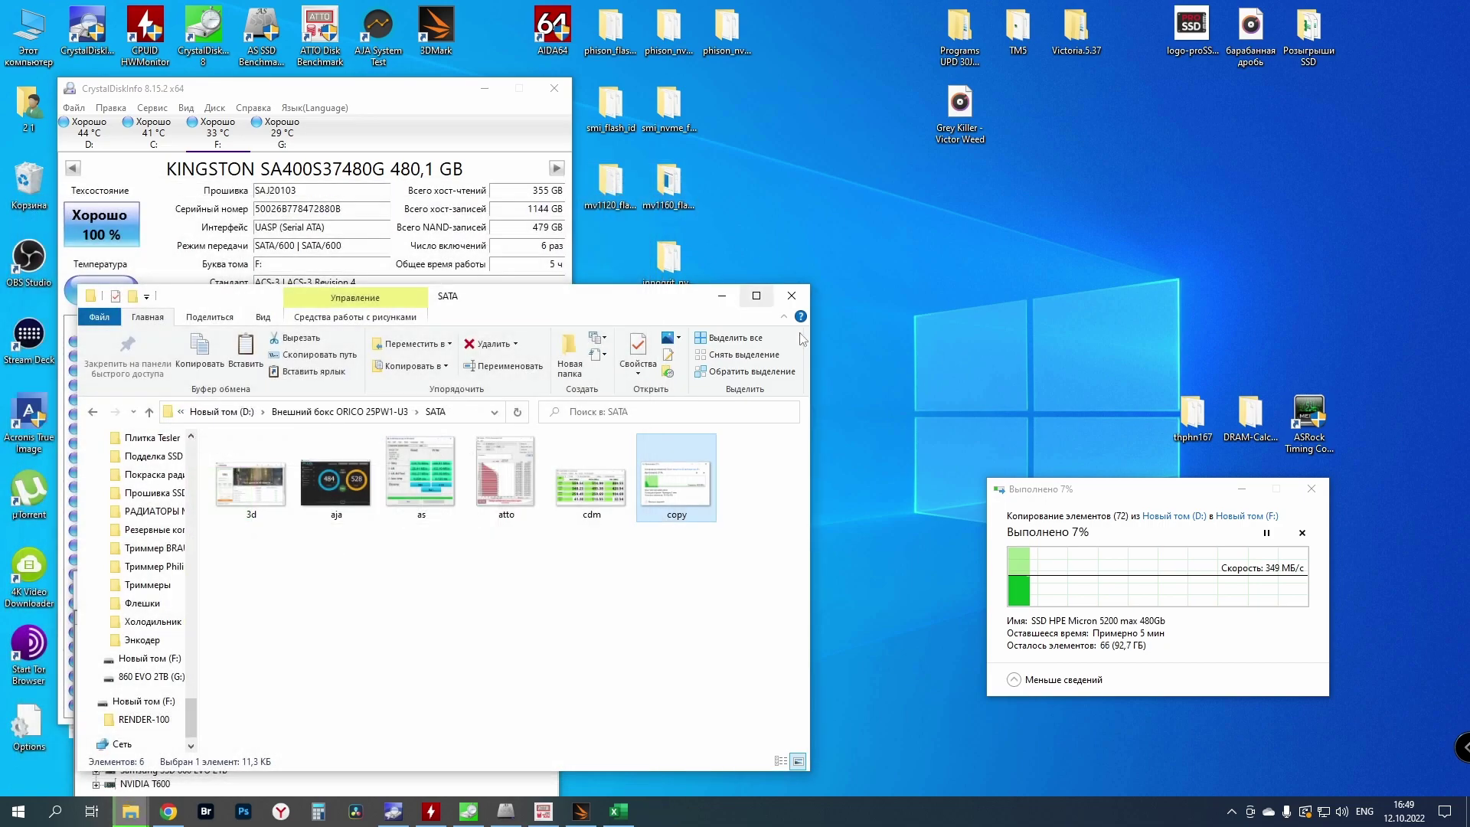
click(1146, 496)
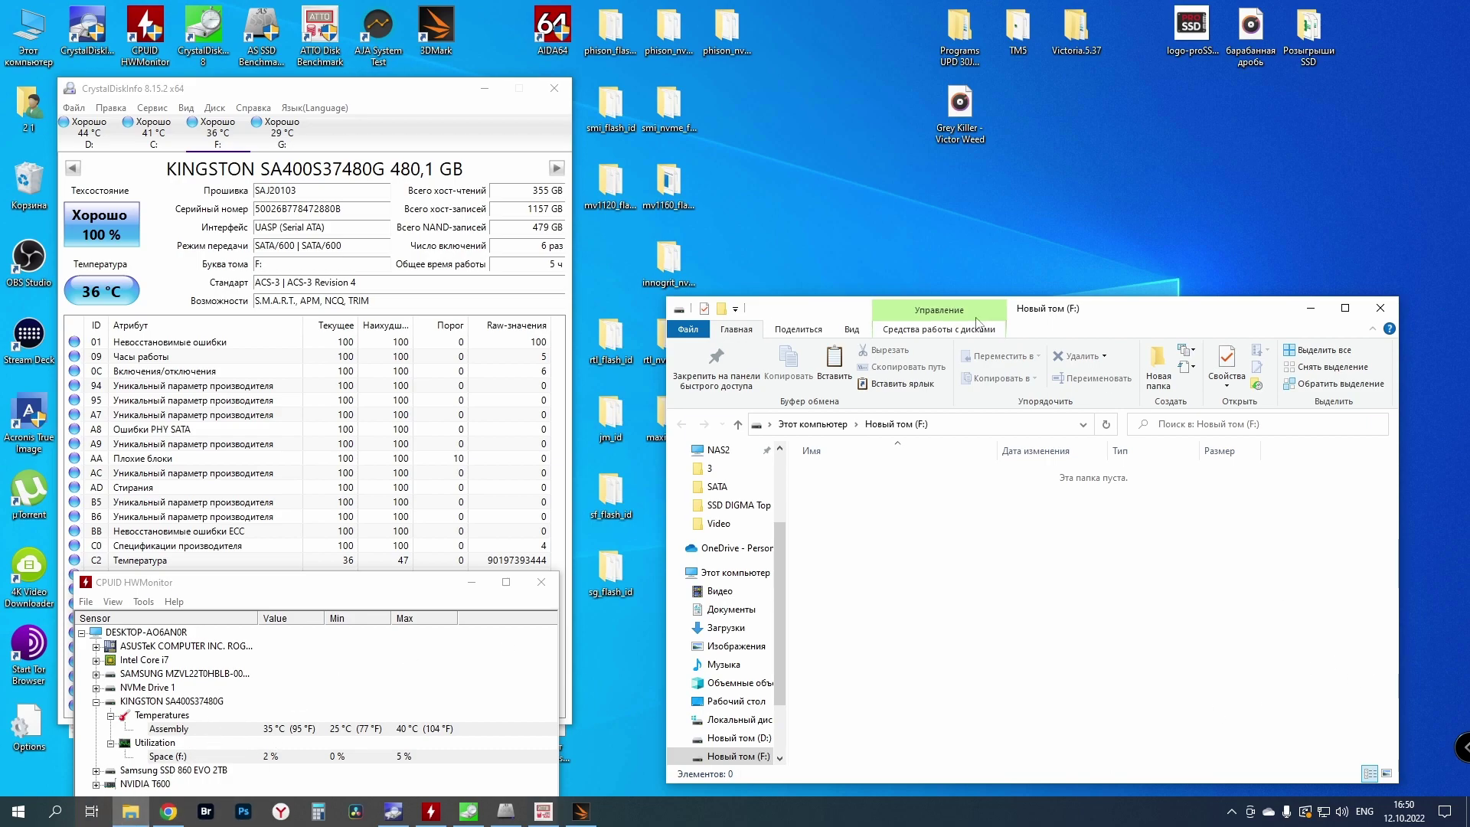
- Start CrystalDiskMark and run all tests on drive F: with 5 passes and a 1GiB test size
double_click(202, 31)
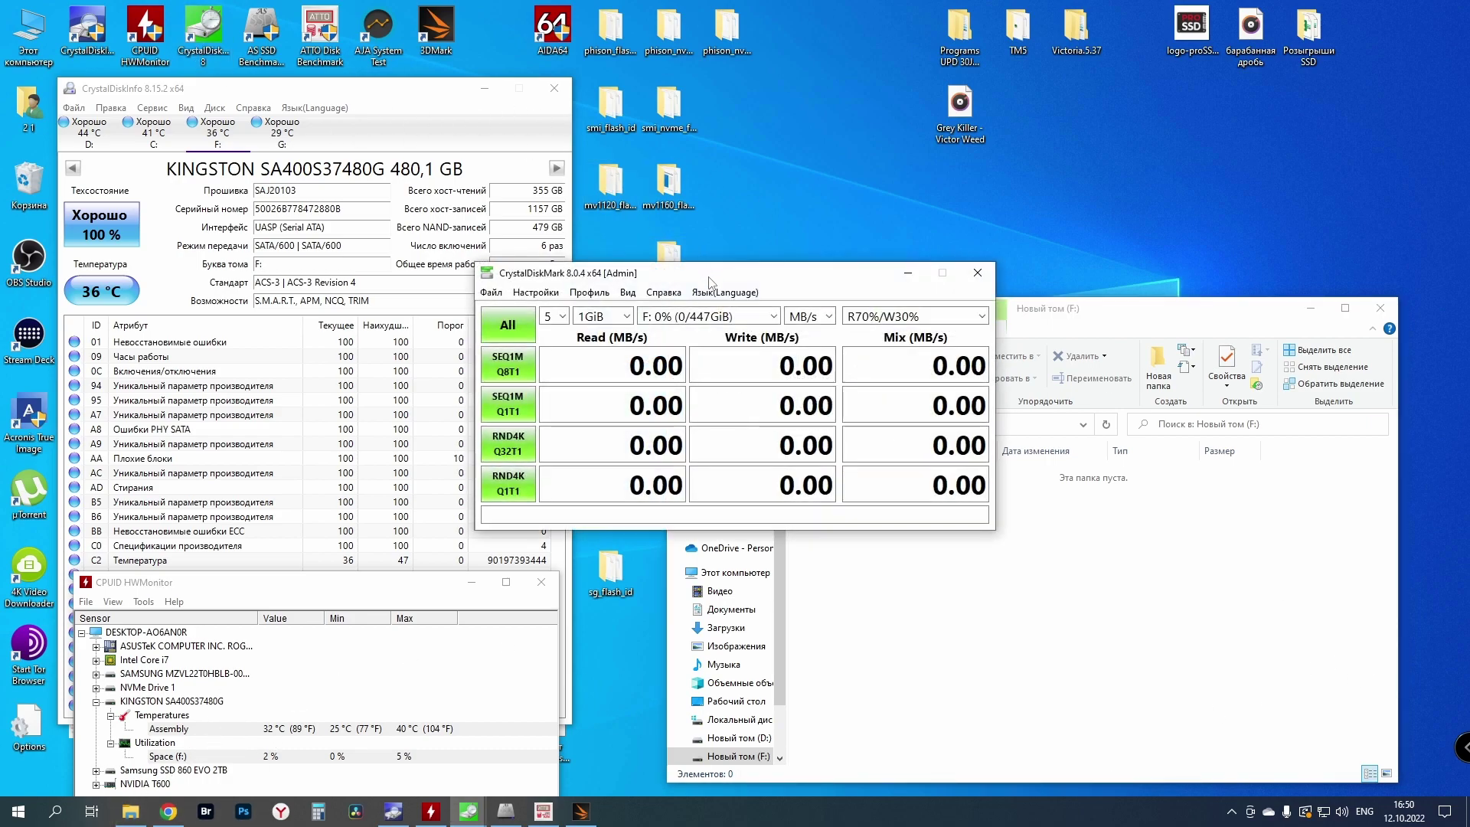
drag(708, 274, 840, 94)
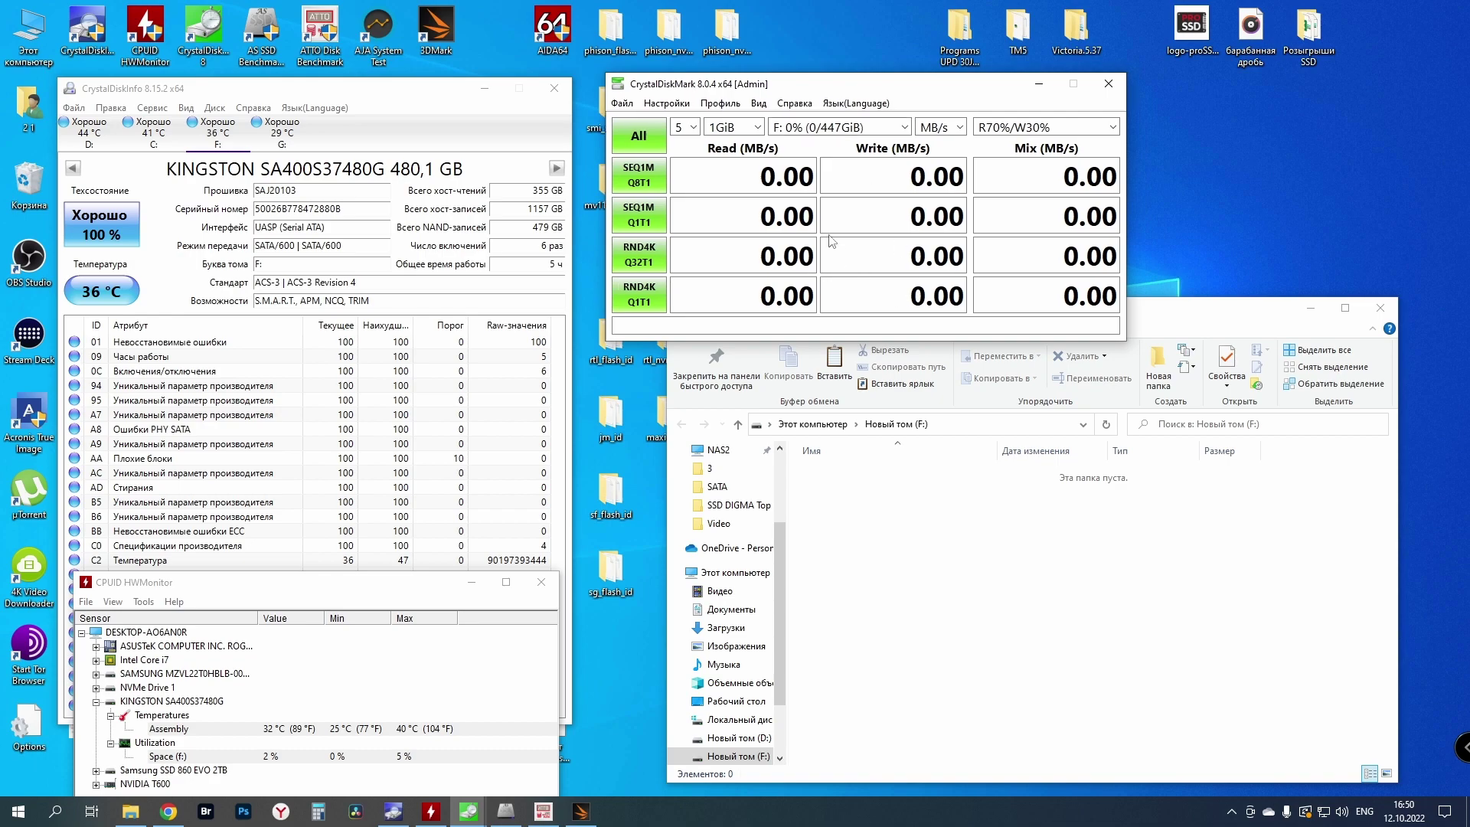
click(638, 135)
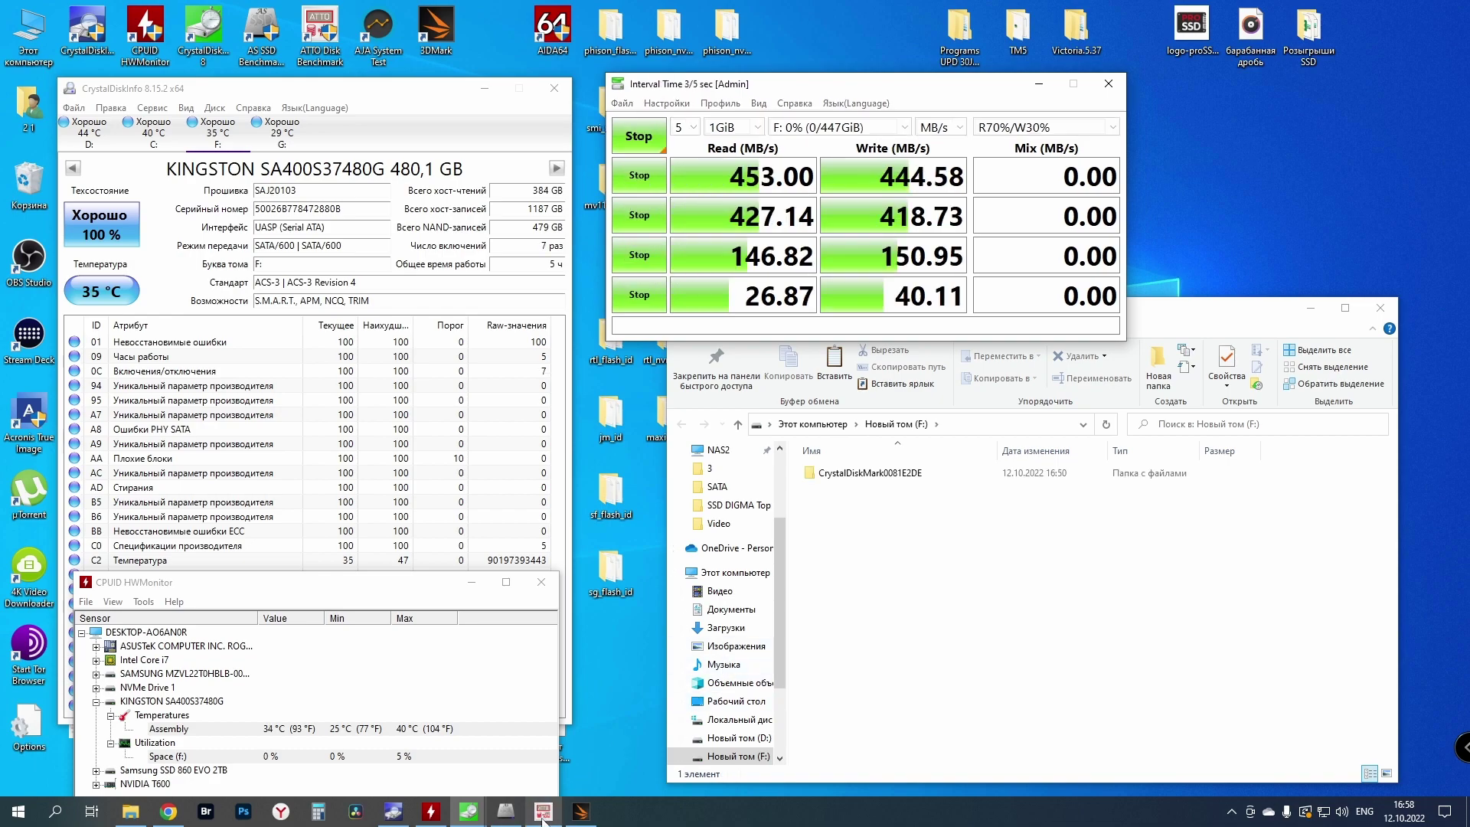
- Bring up the completed CrystalDiskMark results and place them above the running test's window to compare the read and write speeds
mouse_move(469, 812)
click(383, 743)
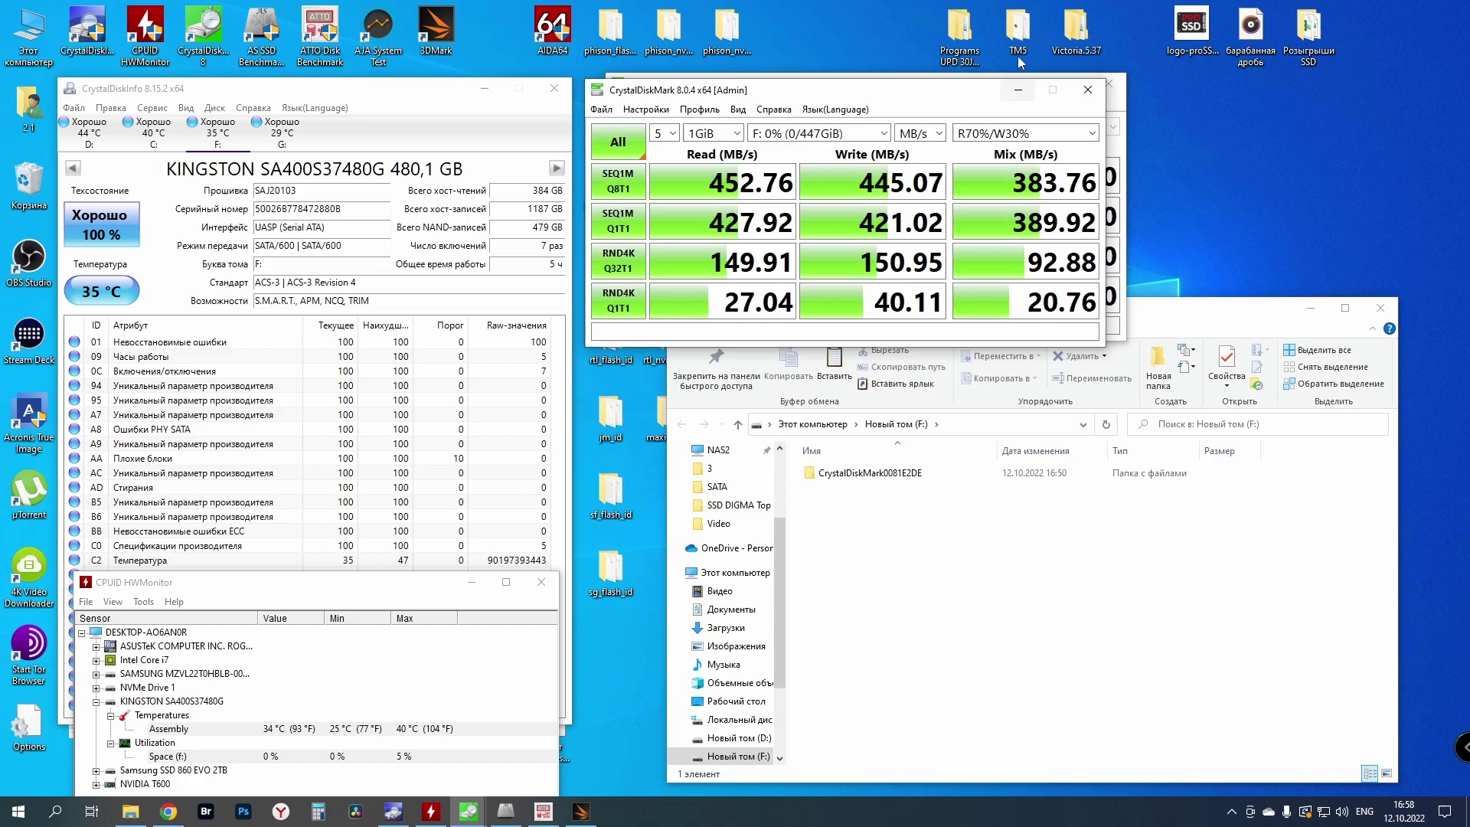
drag(954, 94, 918, 393)
click(1011, 107)
drag(818, 93, 959, 96)
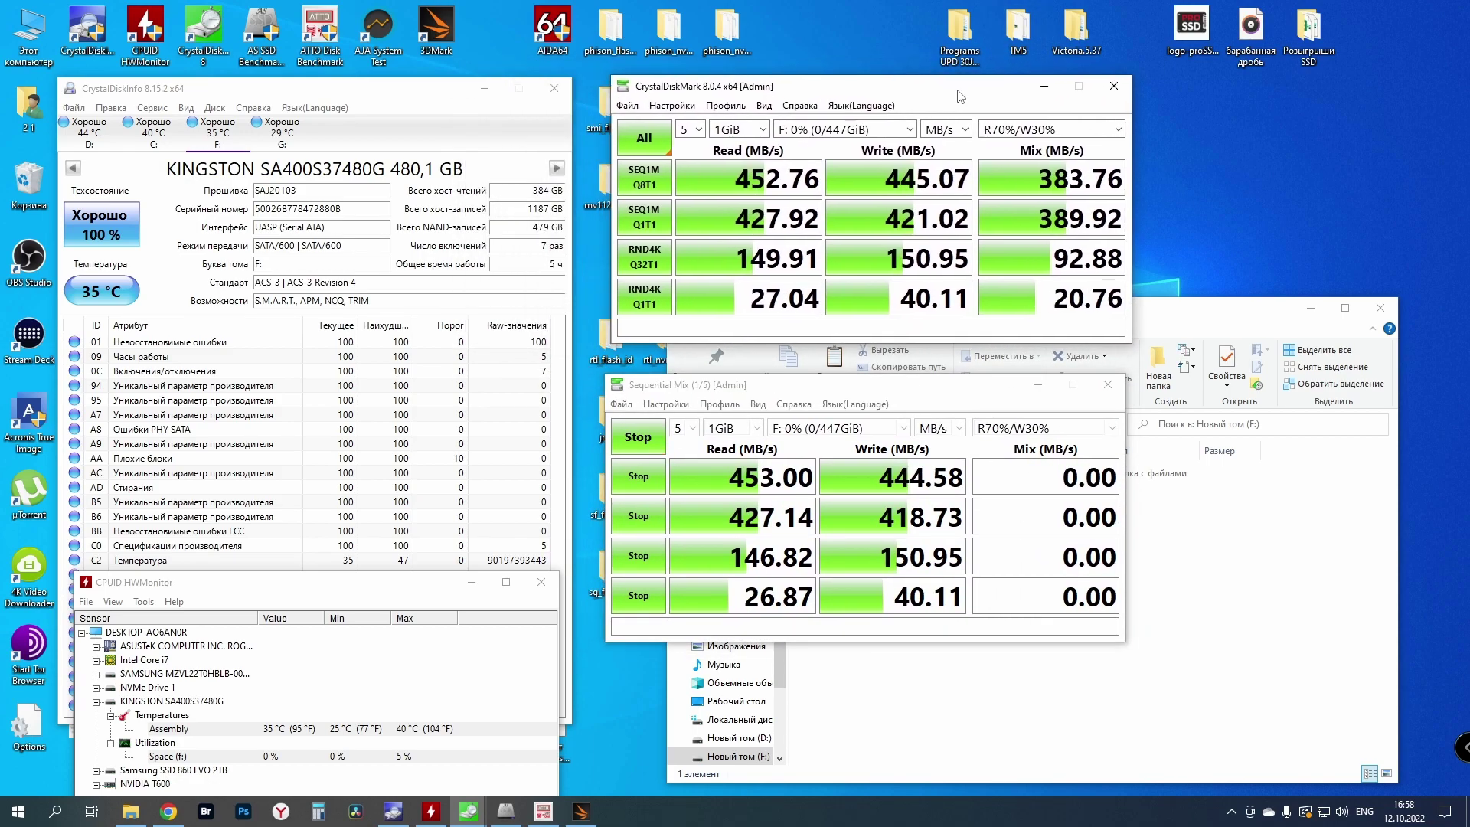
- Stop the running CrystalDiskMark test and minimize both result windows
click(637, 440)
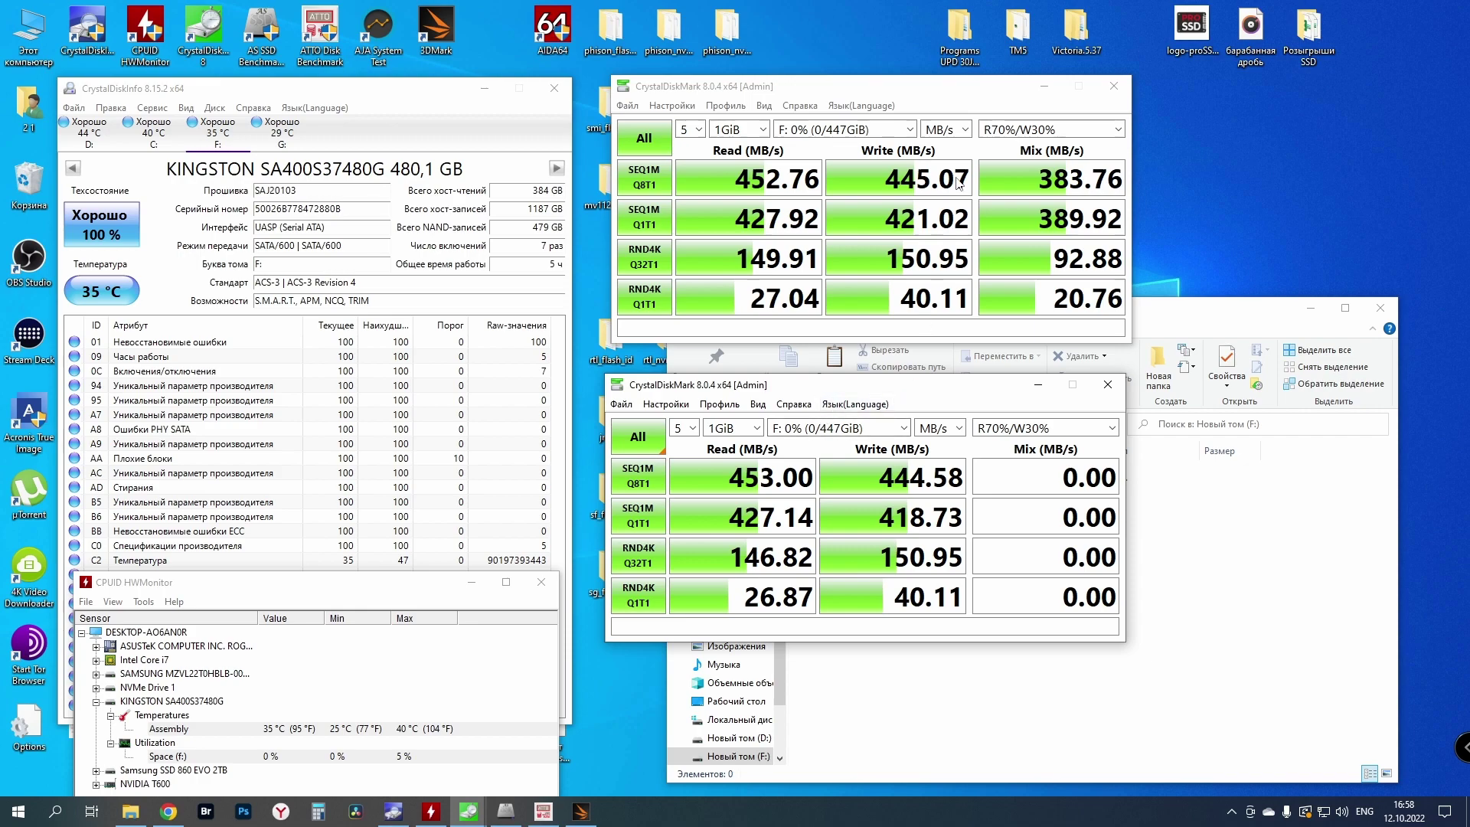
click(1043, 86)
click(1038, 386)
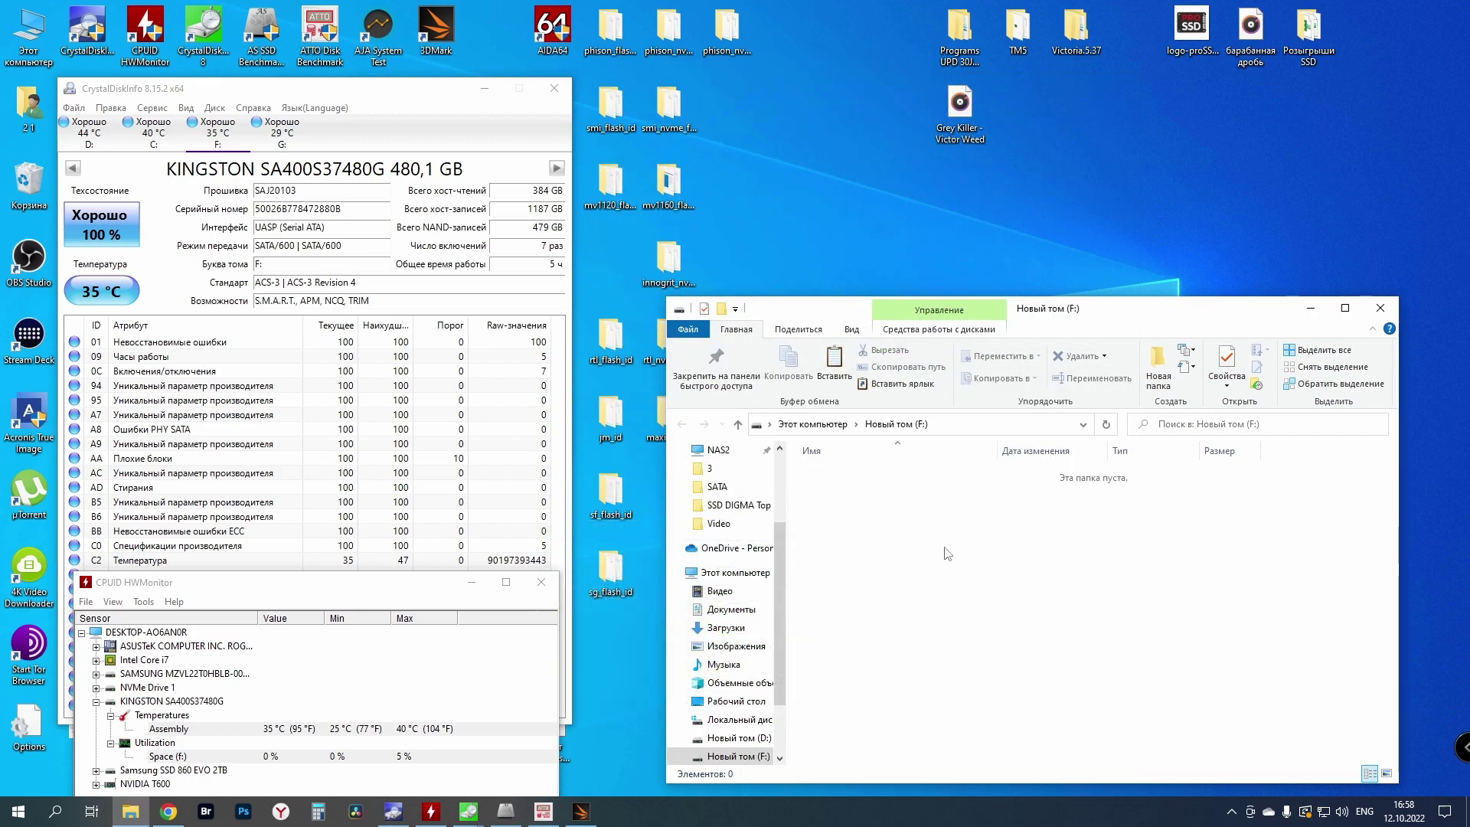
- Copy the RENDER-100 folder from drive D: to drive F: again and move the progress window aside to check the speed
double_click(29, 35)
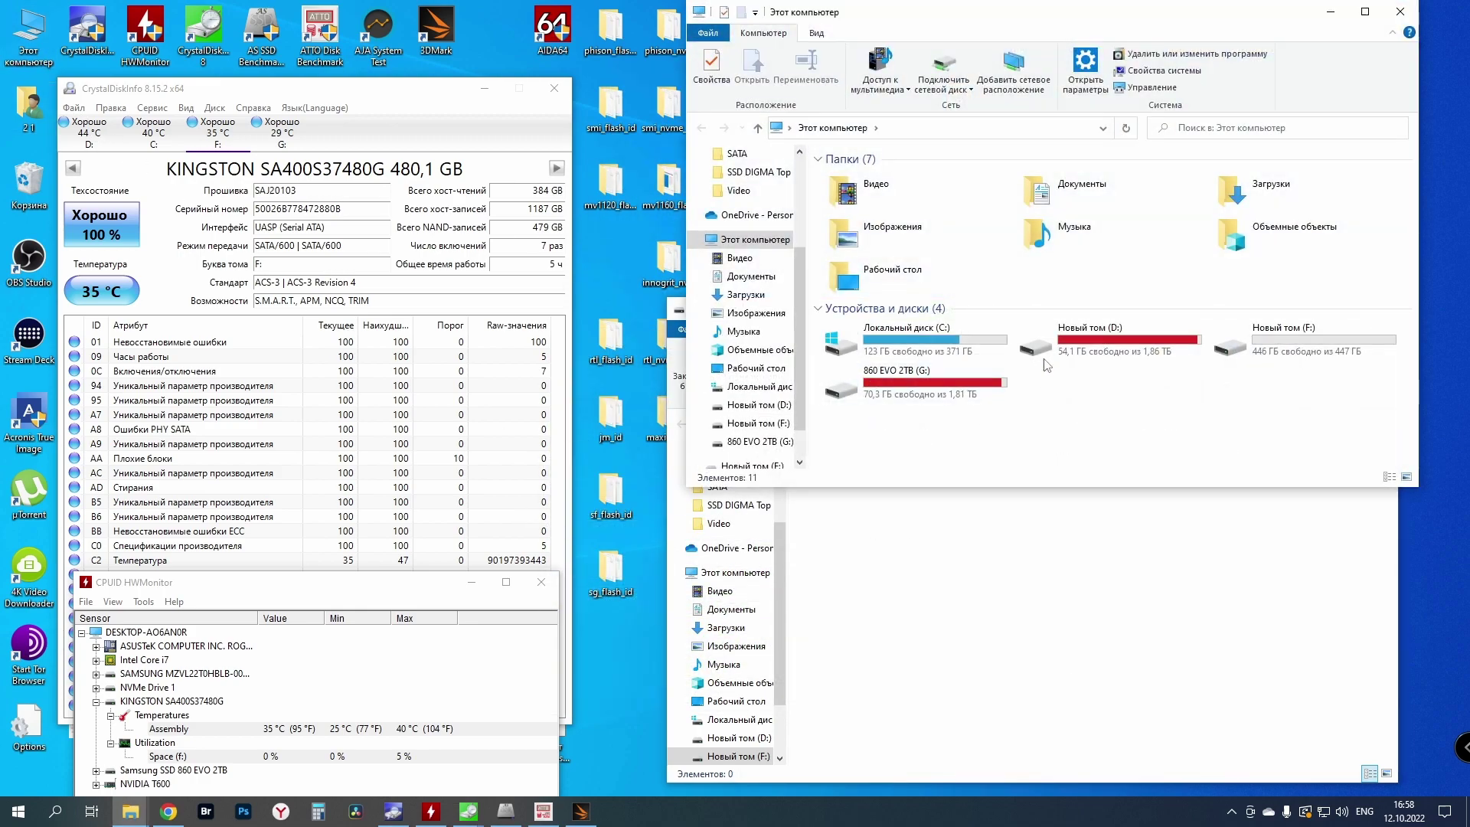
click(1081, 347)
double_click(1081, 347)
click(865, 209)
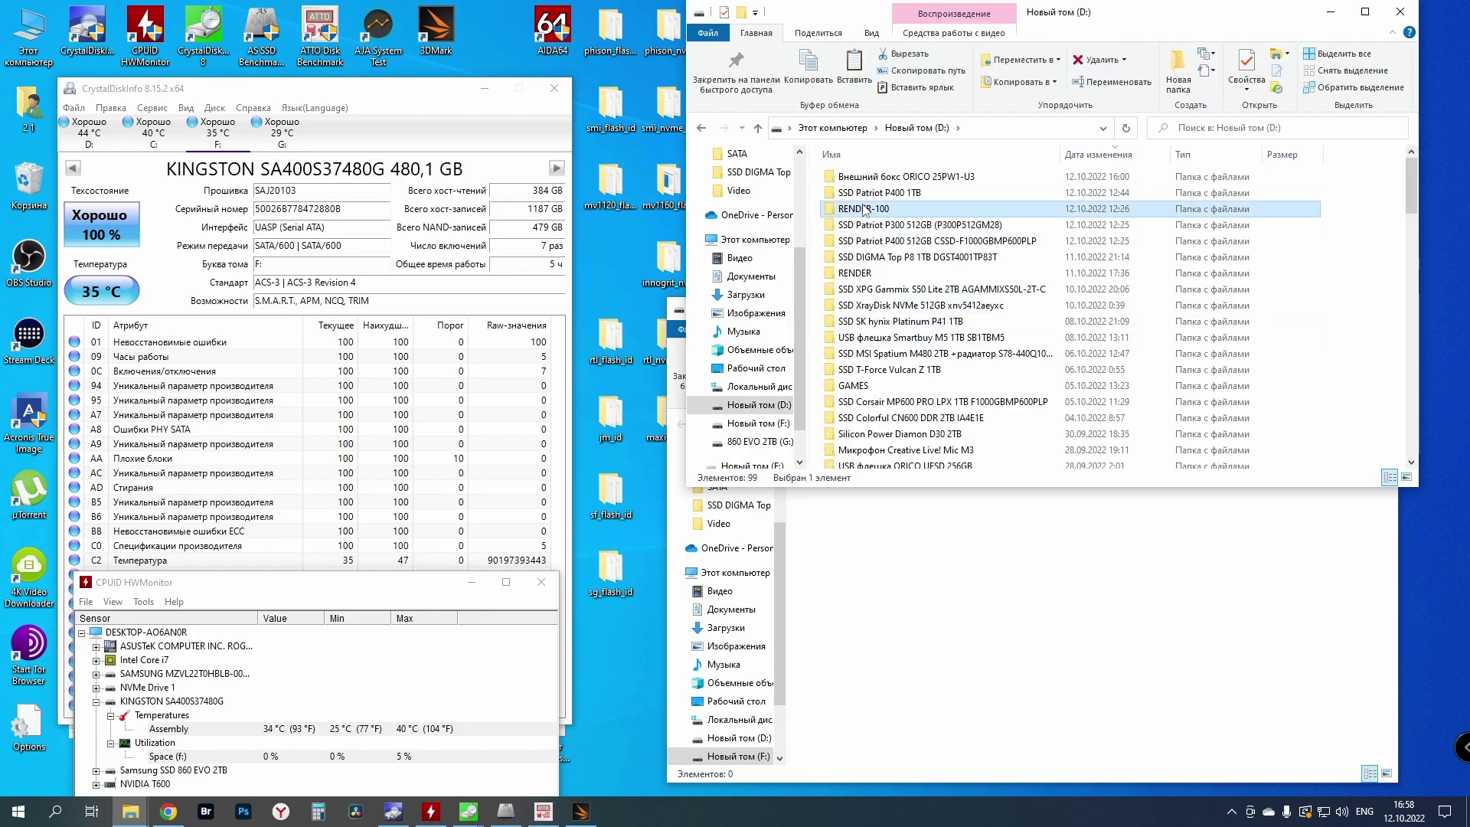
click(1400, 11)
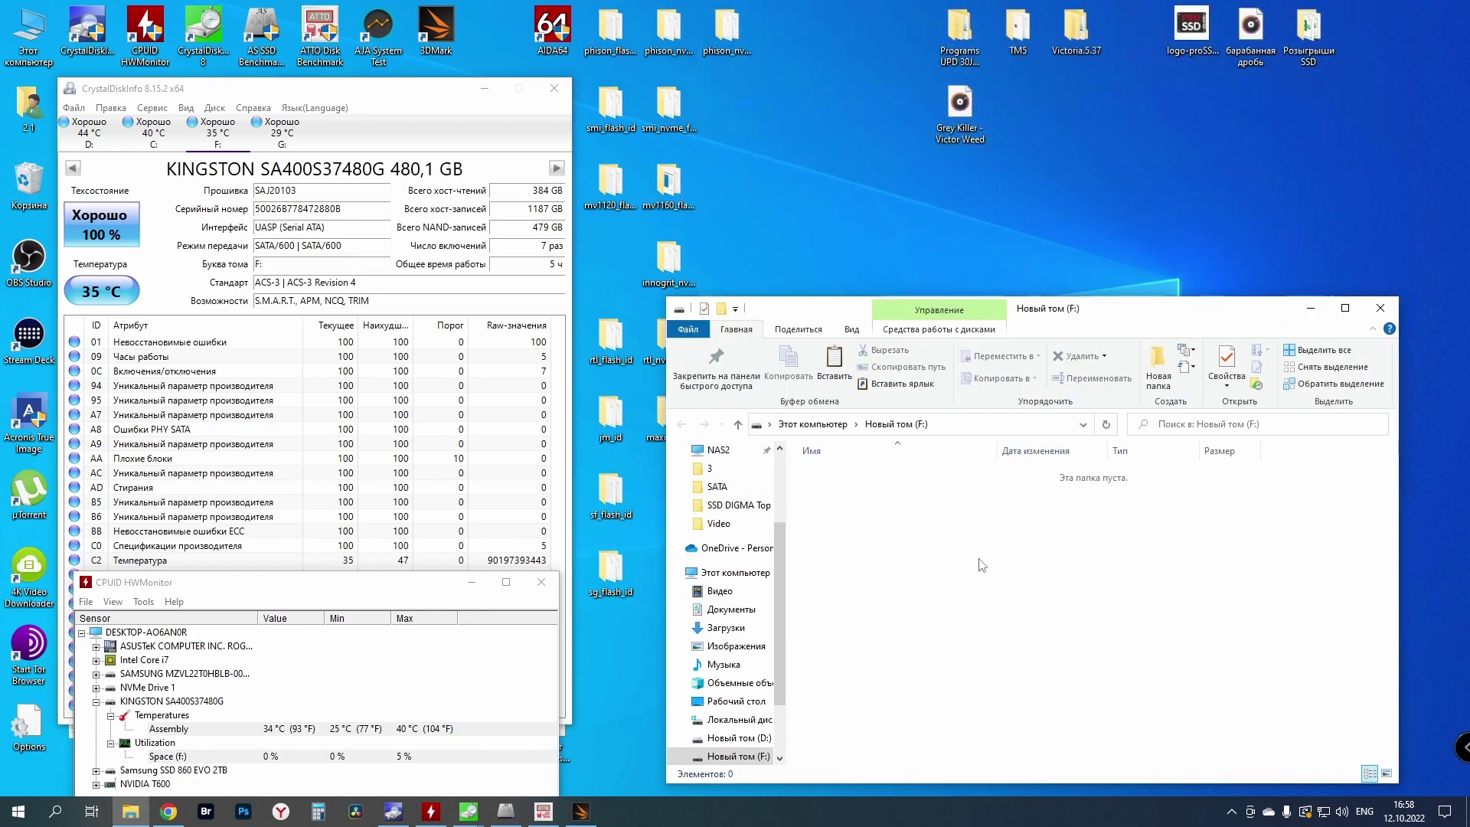
key(ctrl+v)
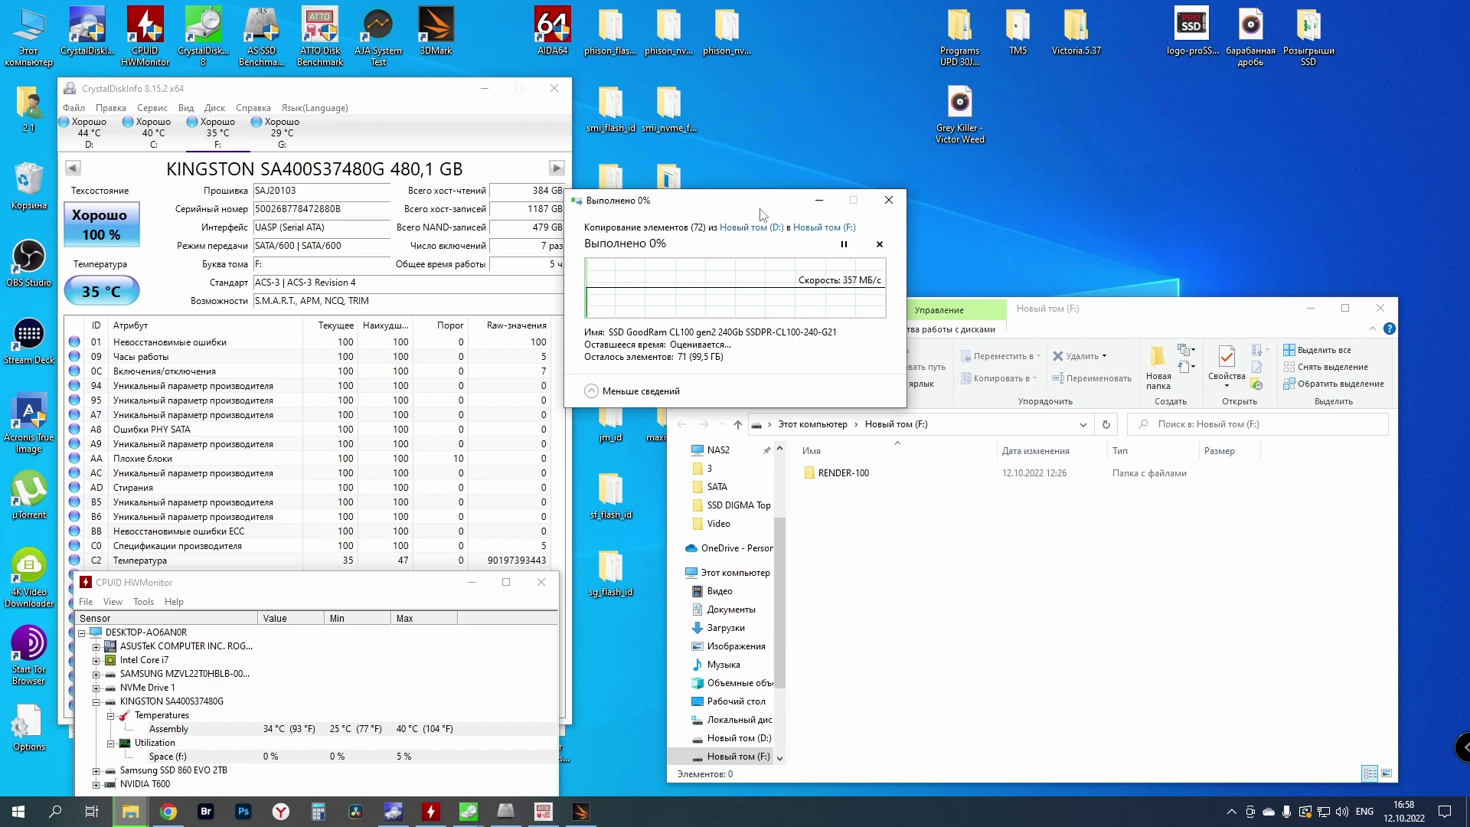
drag(976, 458, 1146, 526)
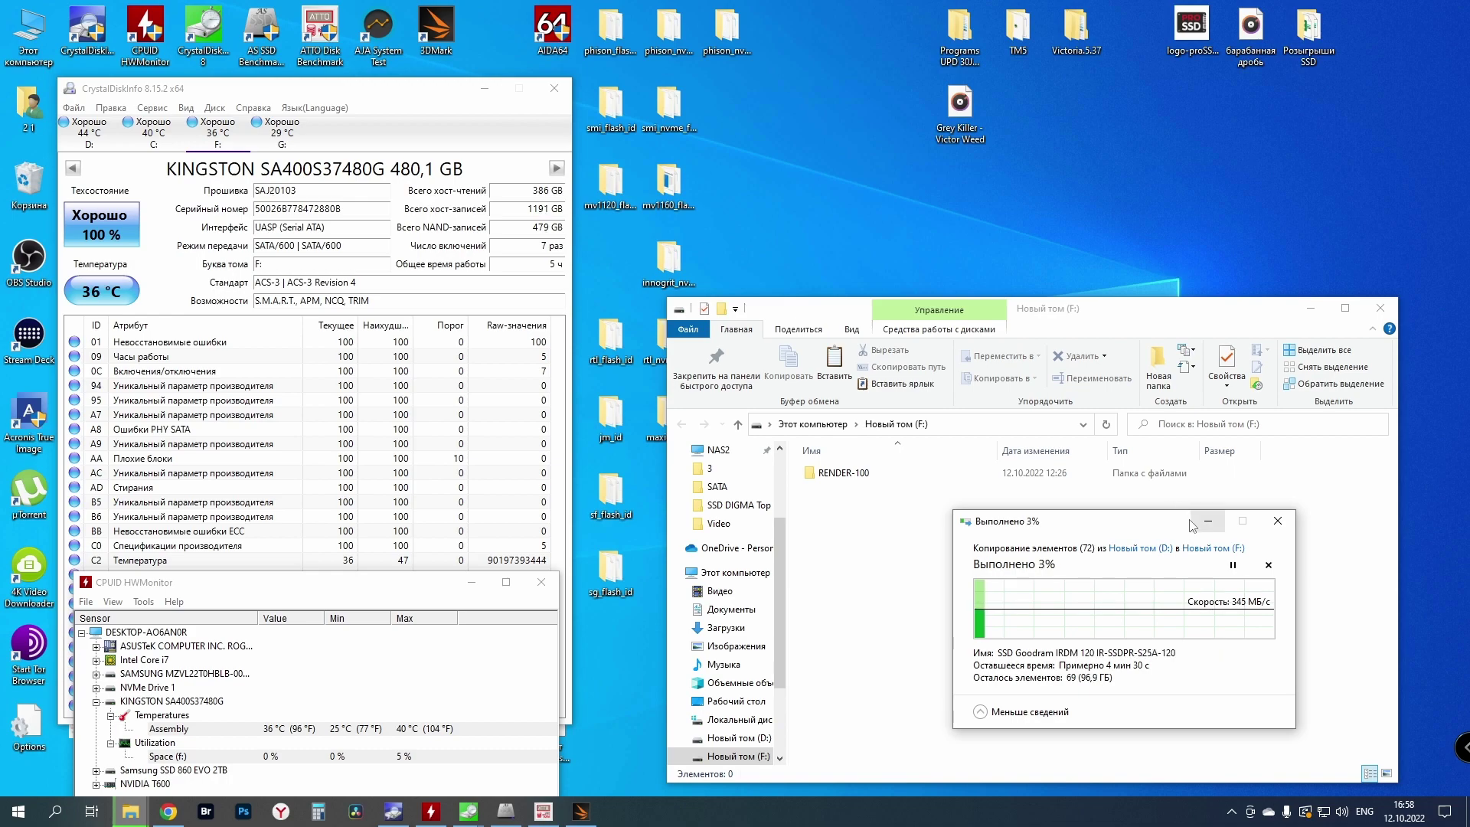
- Cancel the running copy and delete the partly copied RENDER-100 folder from drive F:
click(1278, 521)
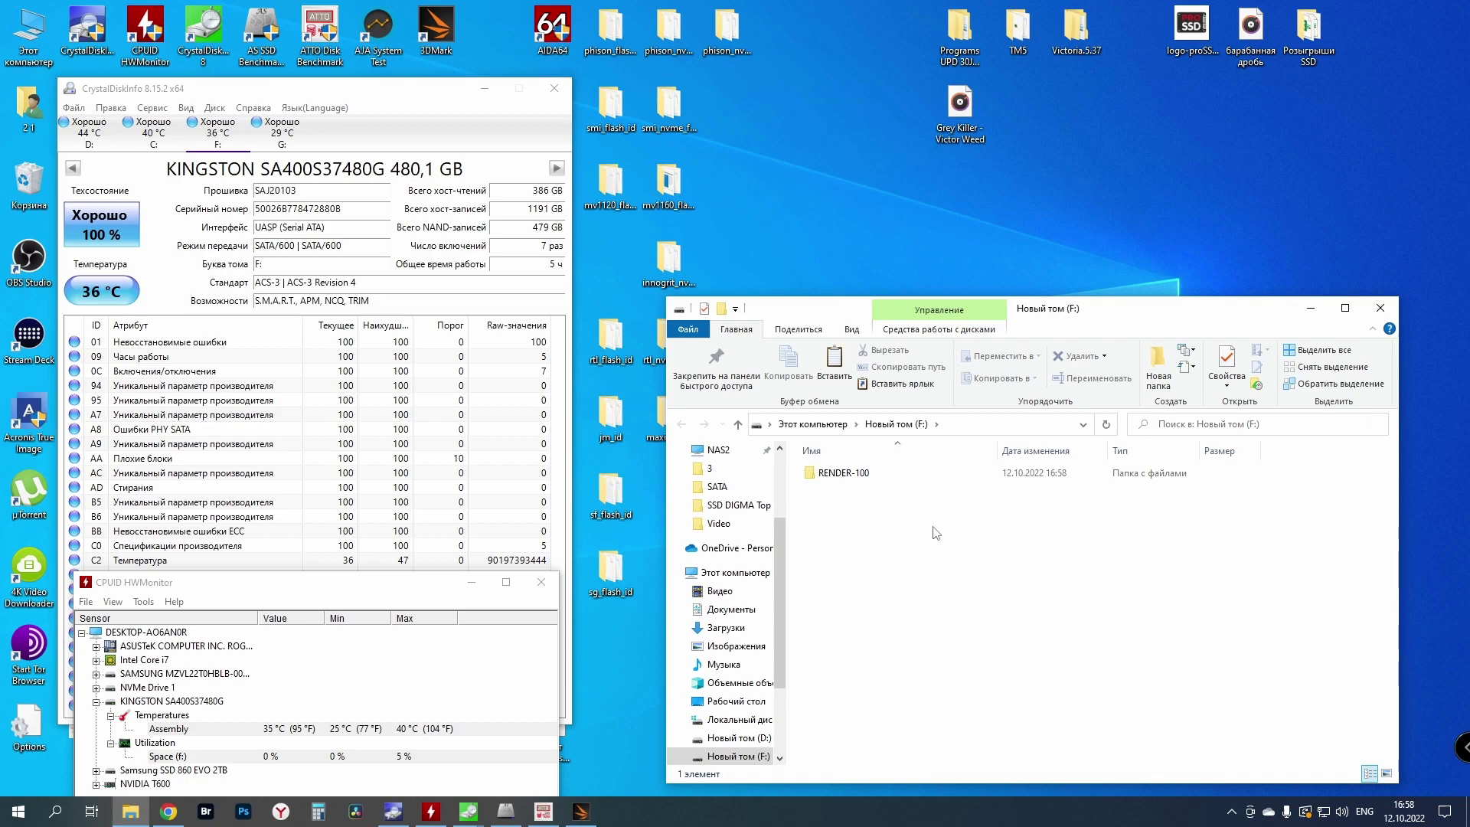
key(alt+F4)
click(857, 478)
key(Delete)
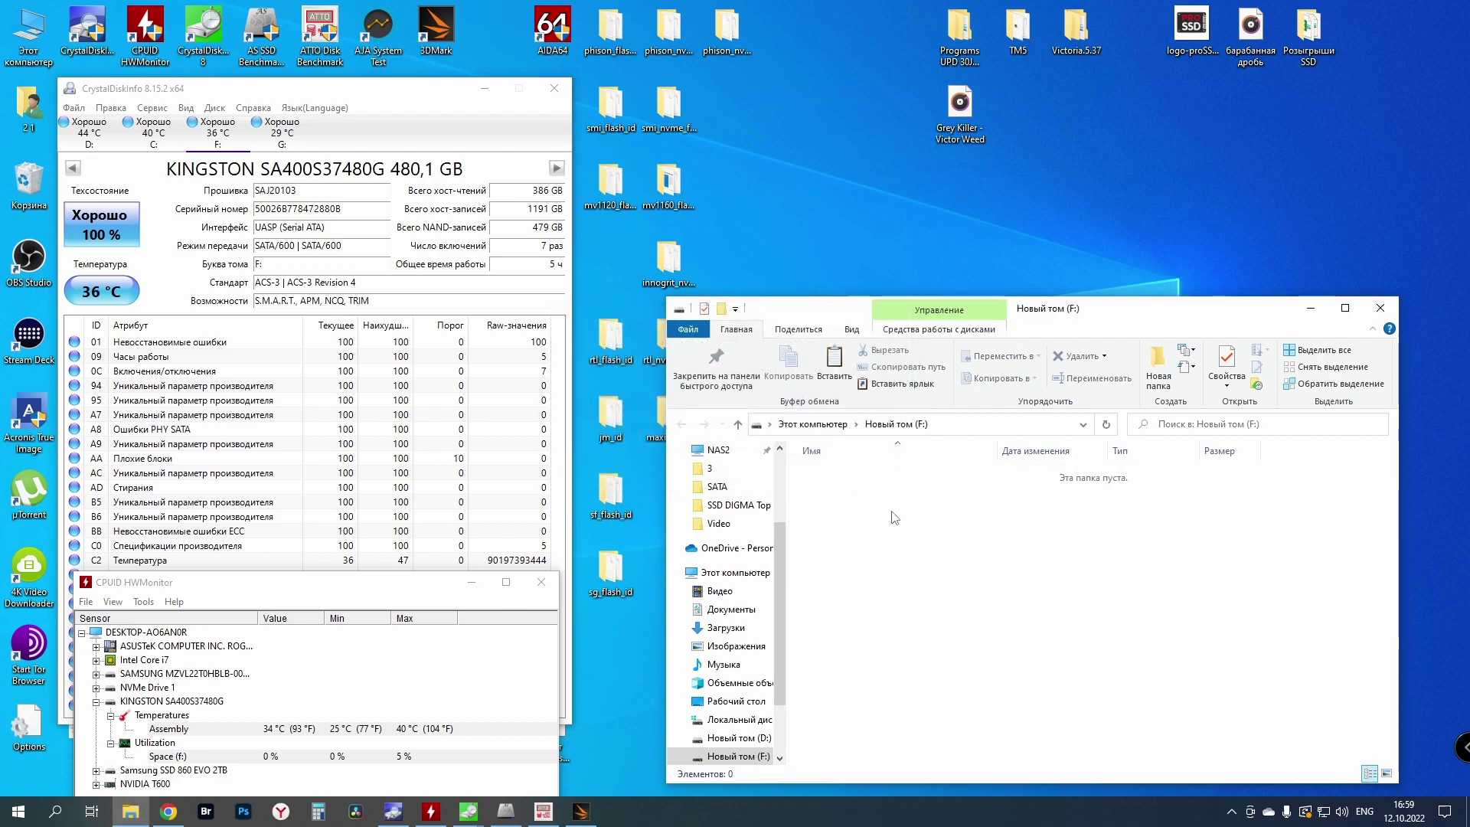
- Paste RENDER-100 onto drive F: once more to check the copy speed, then cancel the copy and close the drive window
key(ctrl+v)
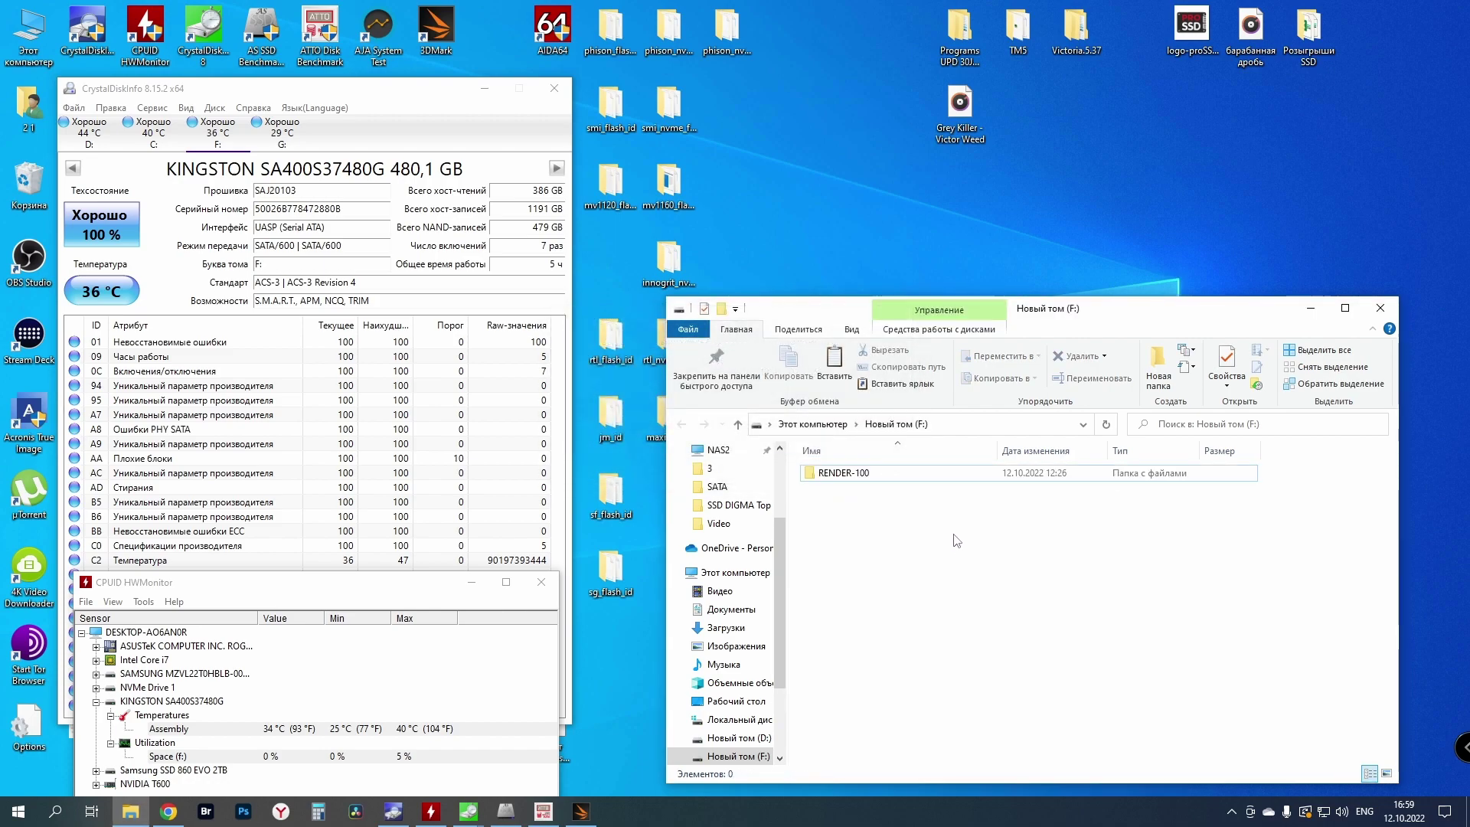
drag(758, 207, 1197, 542)
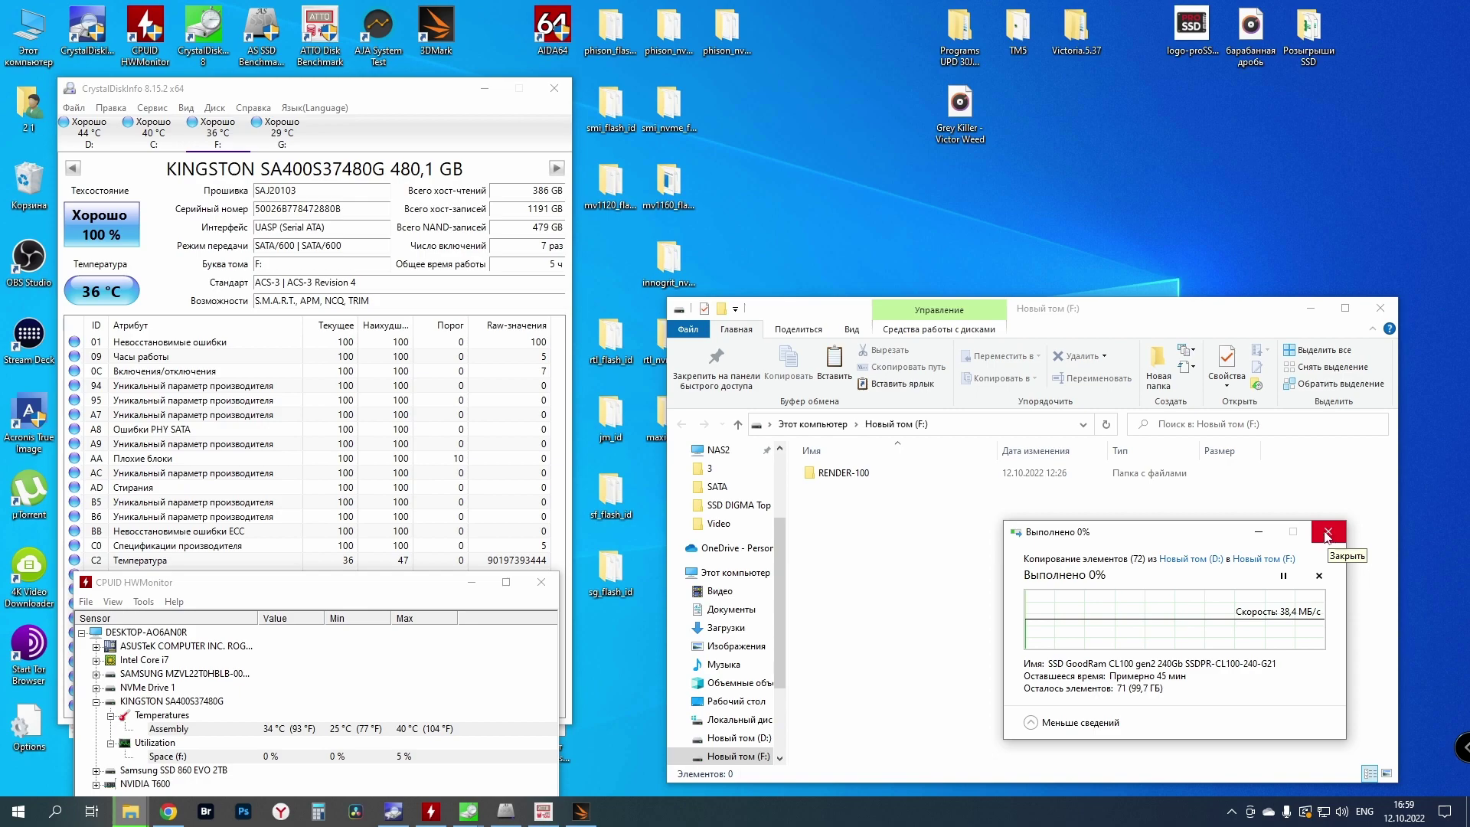
click(1328, 533)
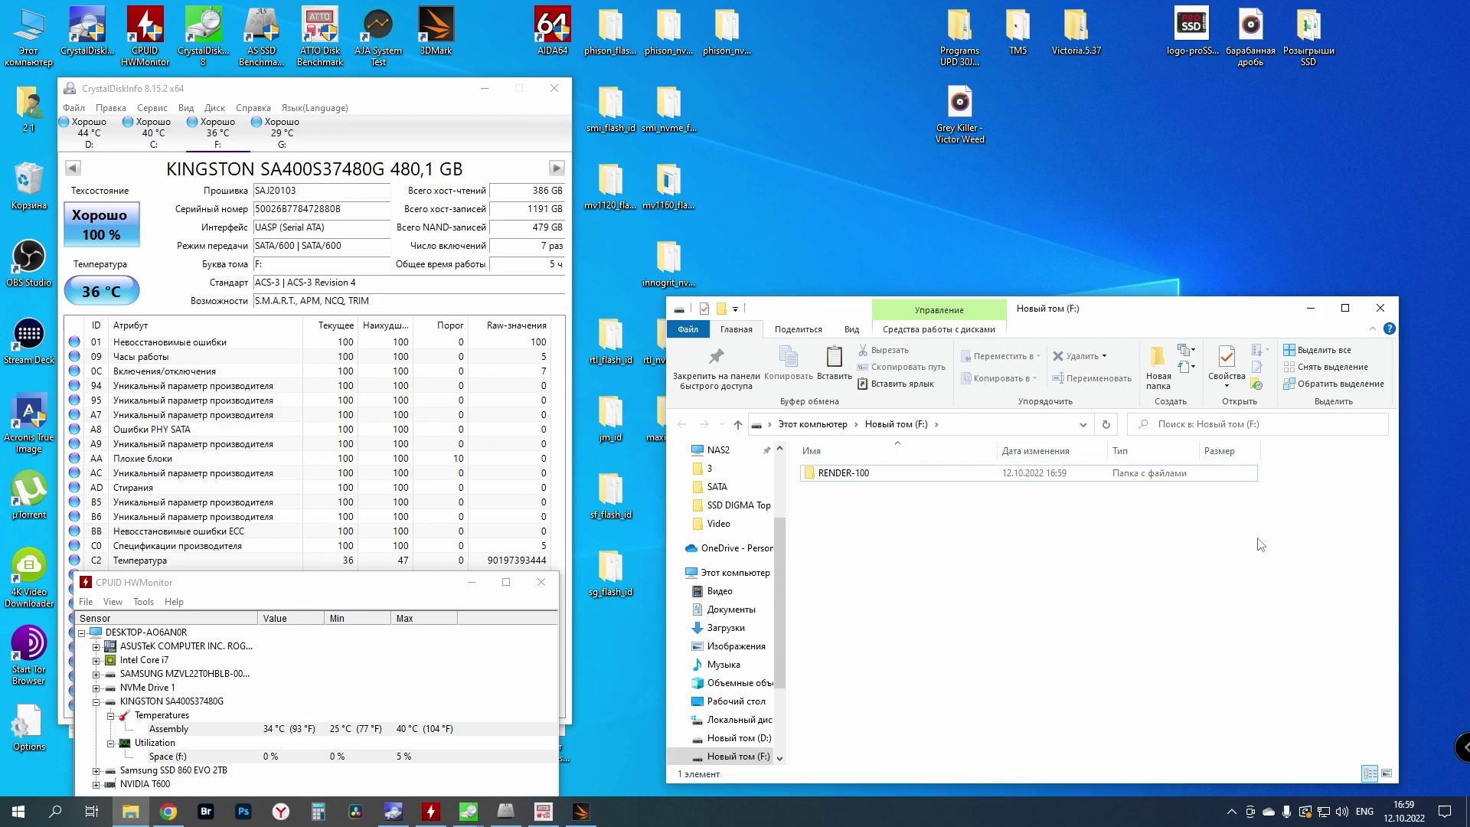
click(1380, 308)
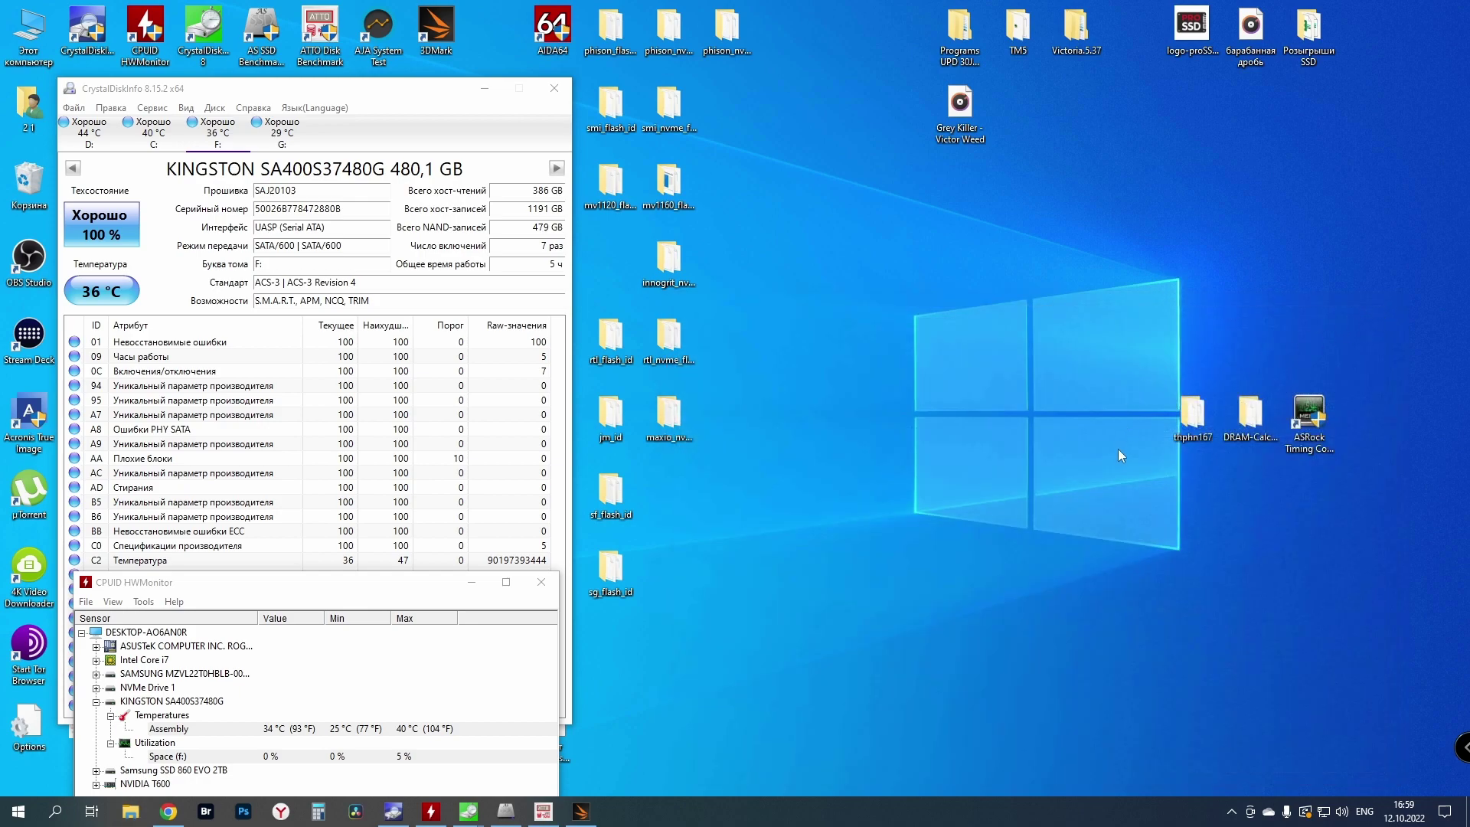